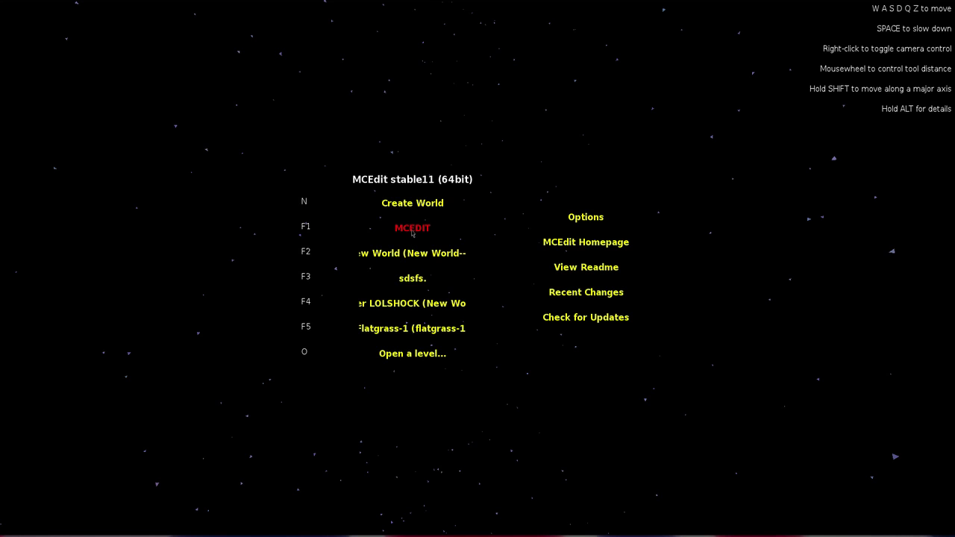
# Step: Open the recent world MCEDIT for editing
pyautogui.click(469, 217)
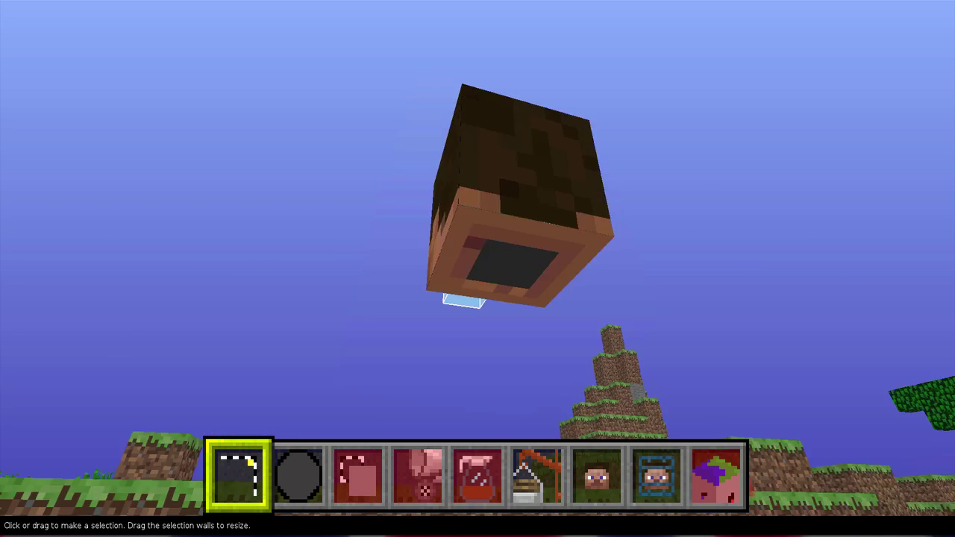
pyautogui.press('s')
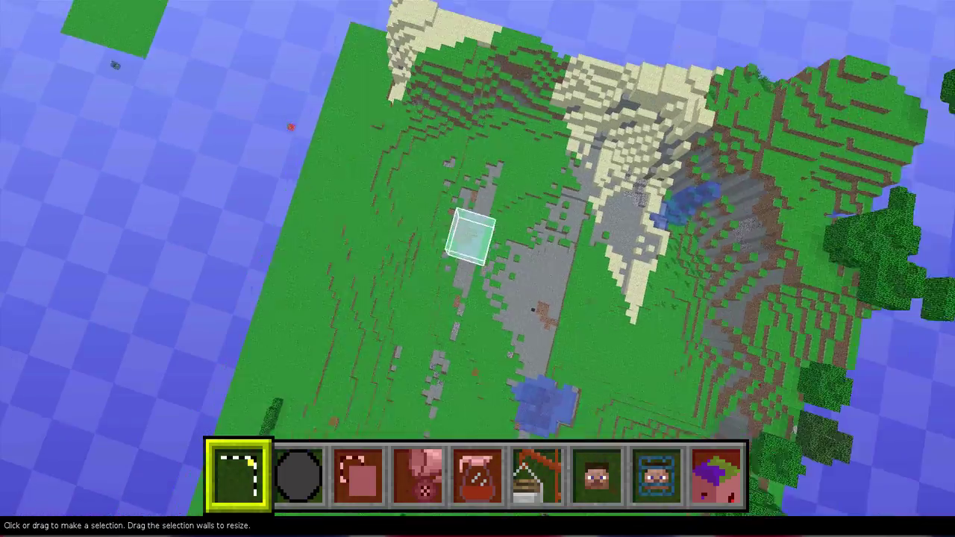
pyautogui.moveTo(469, 237); pyautogui.dragTo(491, 243, button='right')
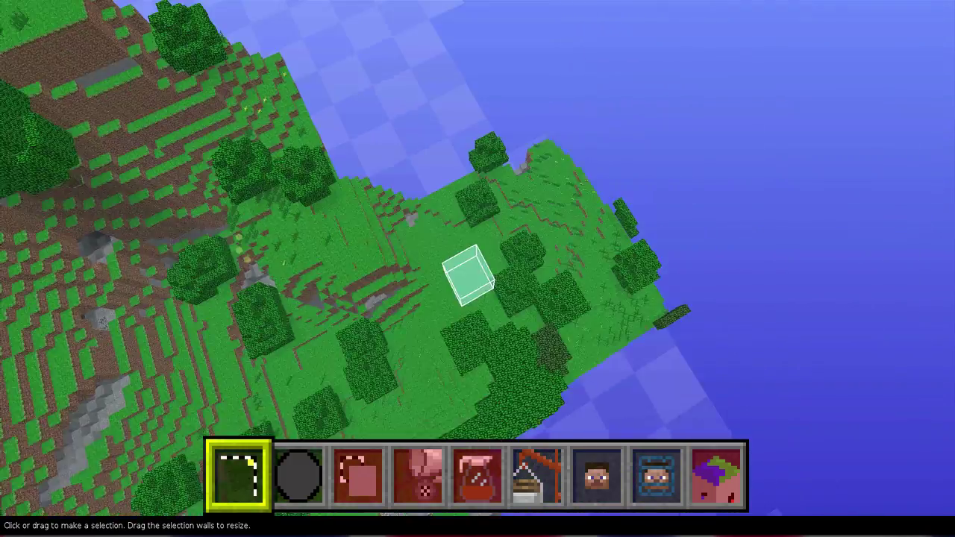
pyautogui.moveTo(469, 275); pyautogui.dragTo(478, 246, button='right')
pyautogui.press('s')
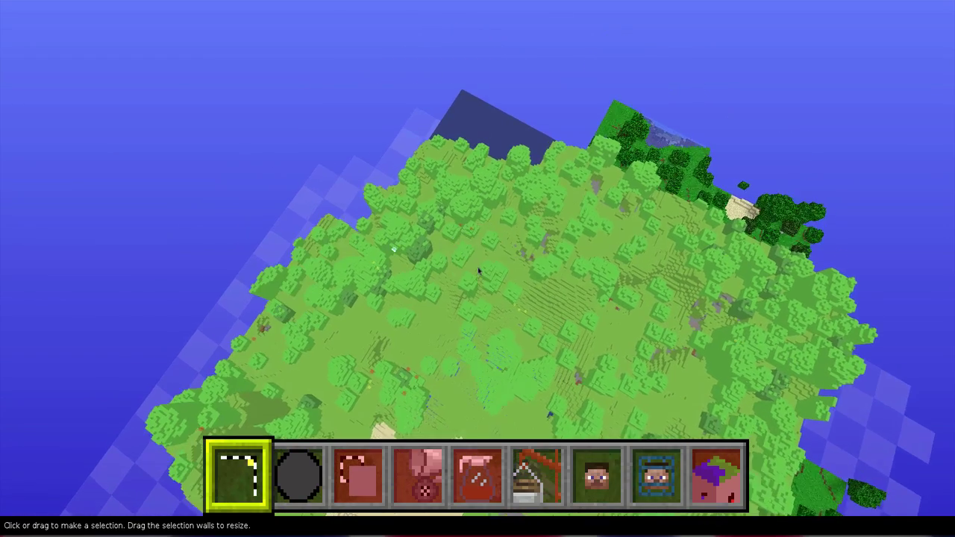
# Step: Select a flat box over the forested island, 177 blocks wide, 100 long and 5 high
pyautogui.press('w')
pyautogui.moveTo(479, 271)
pyautogui.mouseDown(button='right')
pyautogui.moveTo(465, 221)
pyautogui.moveTo(473, 267)
pyautogui.mouseUp(button='right')
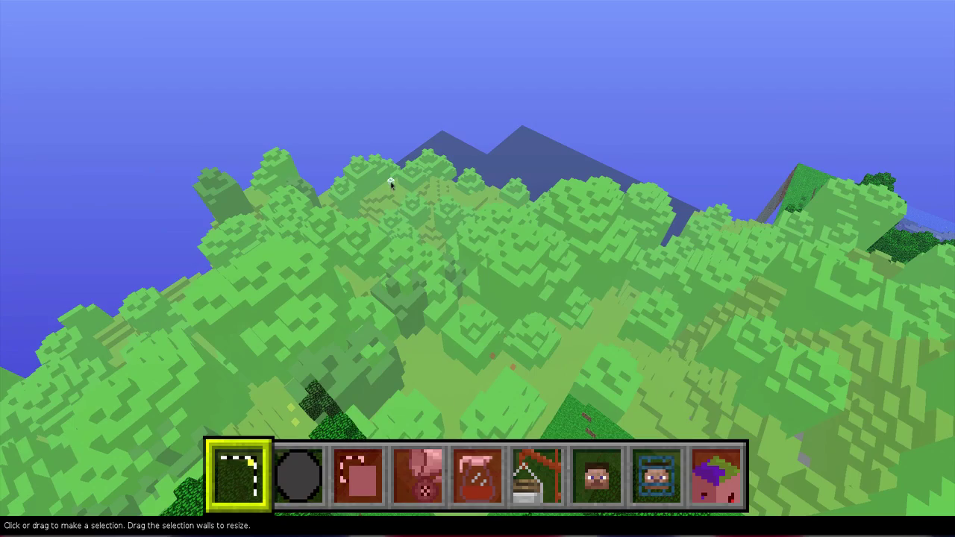
pyautogui.moveTo(390, 183); pyautogui.dragTo(608, 133)
pyautogui.rightClick(607, 133)
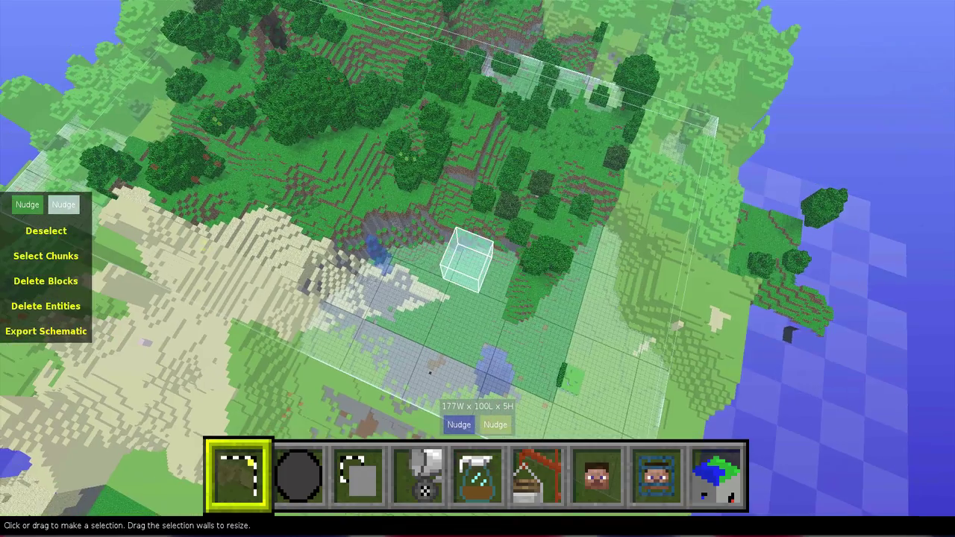
# Step: Extend the selection upward to 42 blocks high so it encloses the hills and trees
pyautogui.rightClick(478, 269)
pyautogui.moveTo(490, 299); pyautogui.dragTo(428, 226)
pyautogui.press('a')
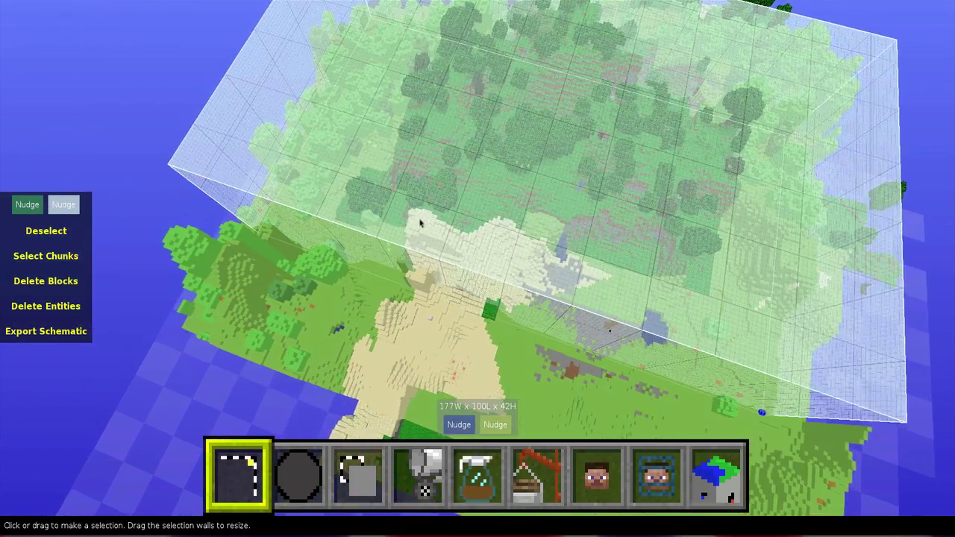
# Step: Fill the selected hills and forest with Air, and clear the selection
pyautogui.press('d')
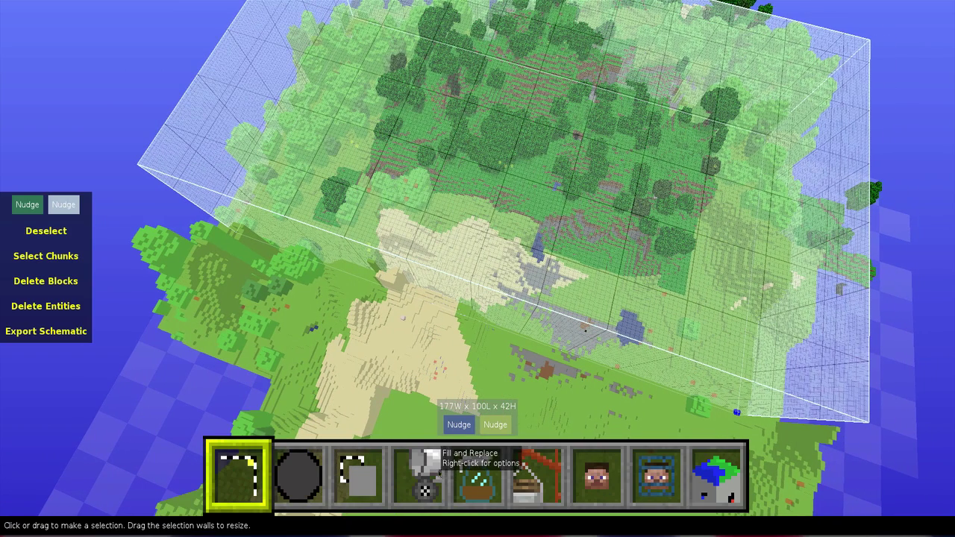
pyautogui.click(414, 481)
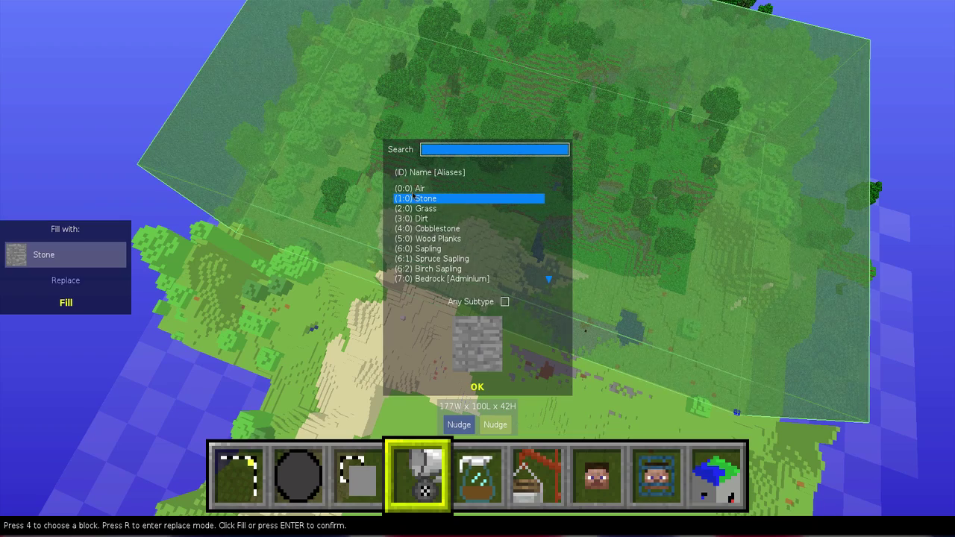
pyautogui.click(415, 188)
pyautogui.press('Return')
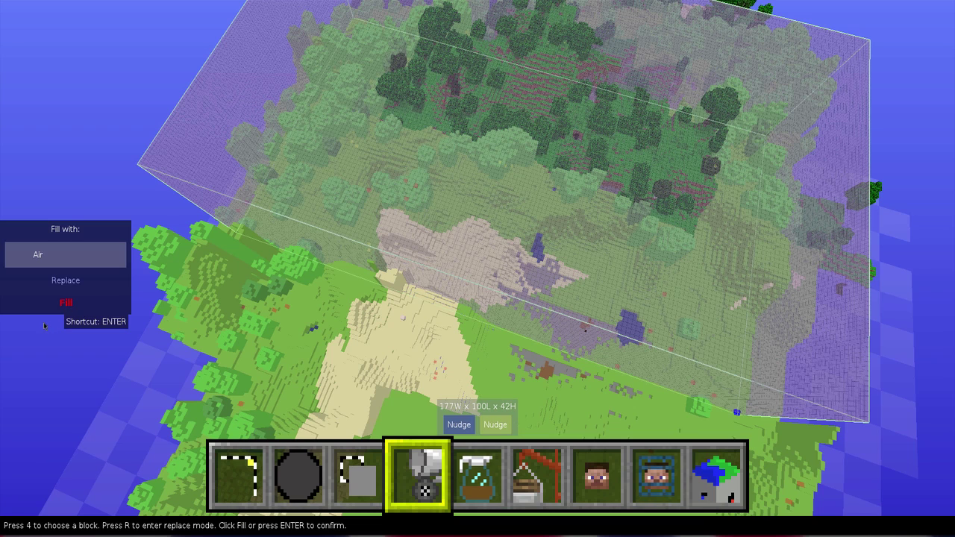
pyautogui.click(64, 311)
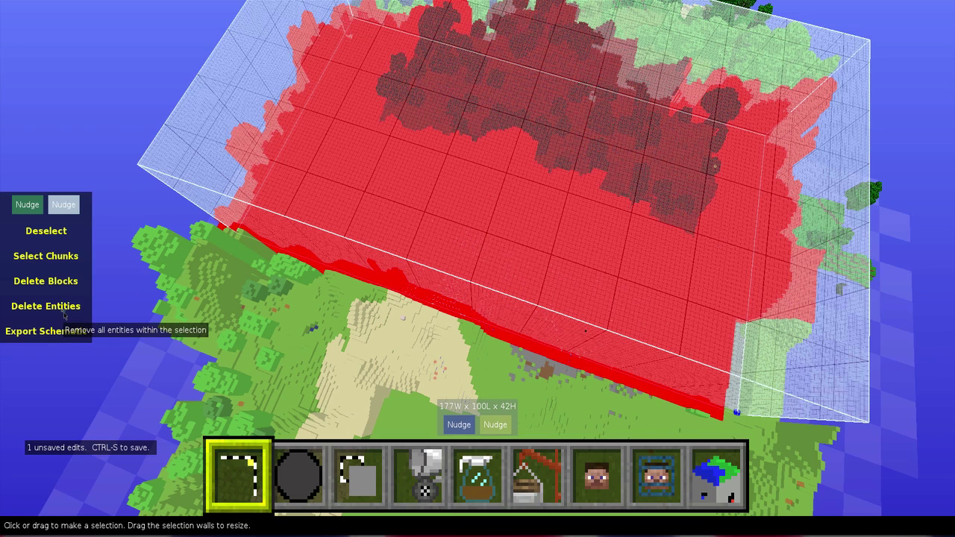
pyautogui.click(46, 232)
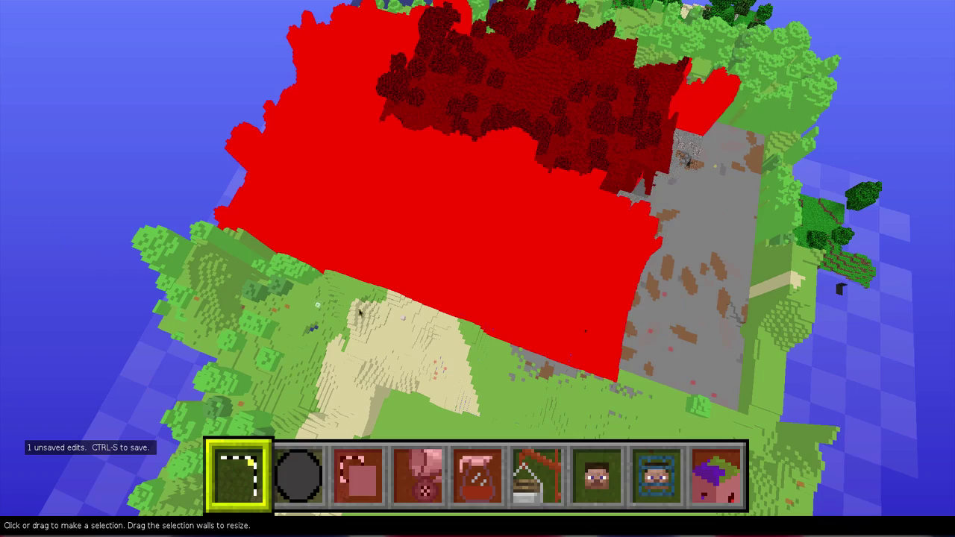
# Step: Start a new selection box at the dirt floor's corner in the cleared area
pyautogui.rightClick(477, 269)
pyautogui.press('w')
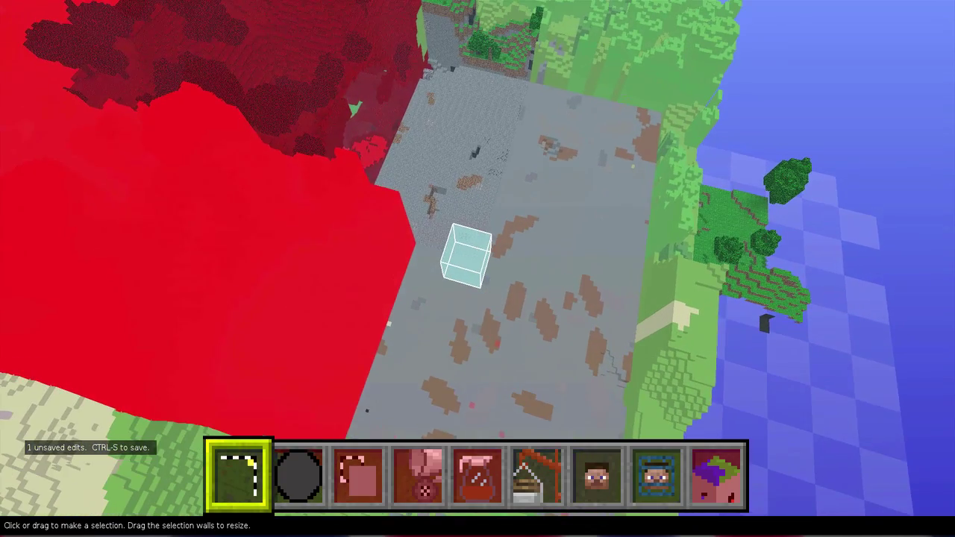
pyautogui.press('w')
pyautogui.press('a')
pyautogui.press('w')
pyautogui.press('a')
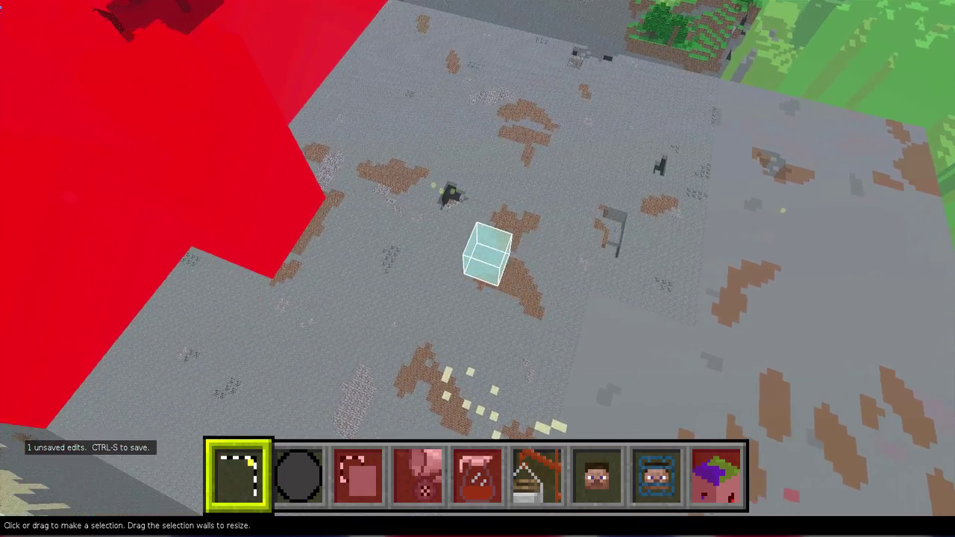
pyautogui.press('w')
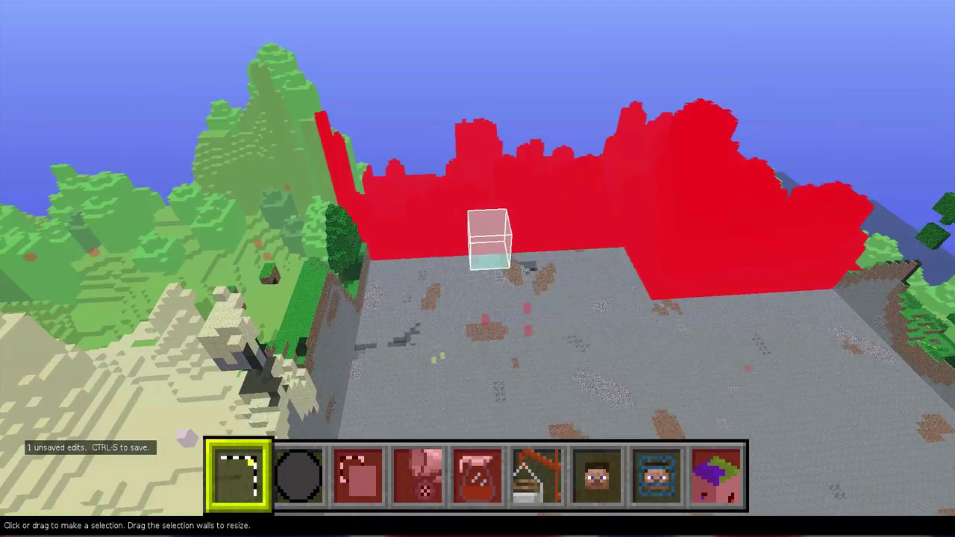
pyautogui.press('l')
pyautogui.press('i')
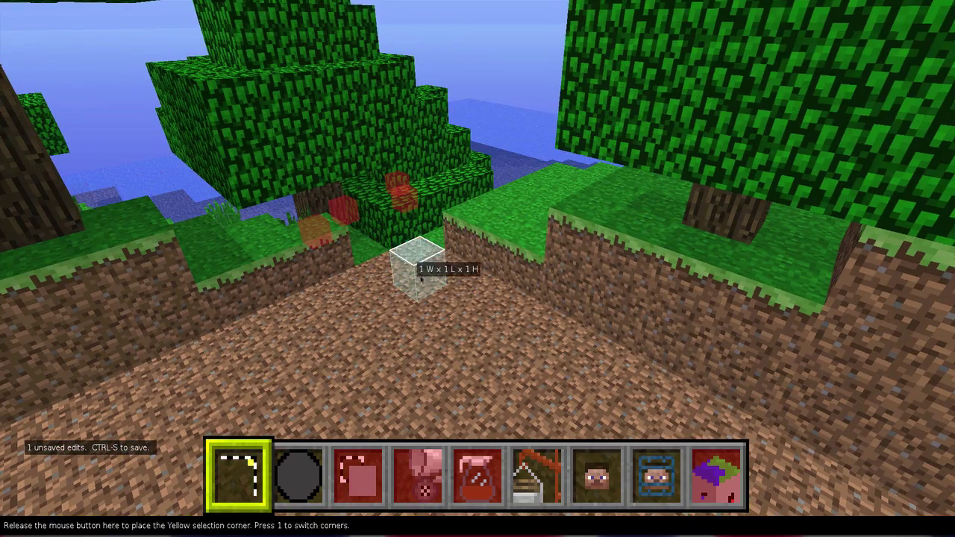
pyautogui.moveTo(420, 278); pyautogui.dragTo(424, 307)
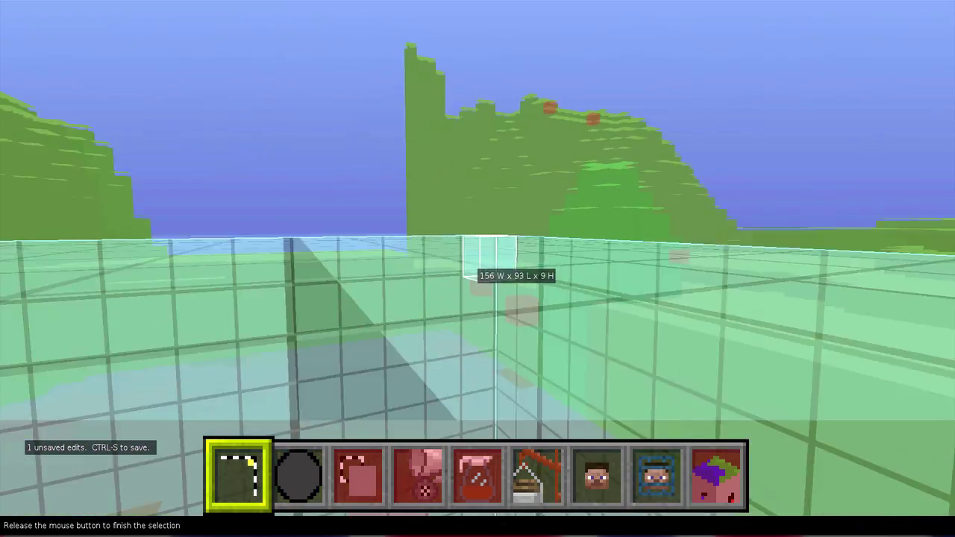
# Step: Extend the selection across the cleared floor to 177 blocks wide, 100 long and 6 high
pyautogui.moveTo(465, 276); pyautogui.dragTo(478, 271)
pyautogui.moveTo(472, 310); pyautogui.dragTo(555, 222)
pyautogui.press('s')
pyautogui.moveTo(449, 279); pyautogui.dragTo(446, 247)
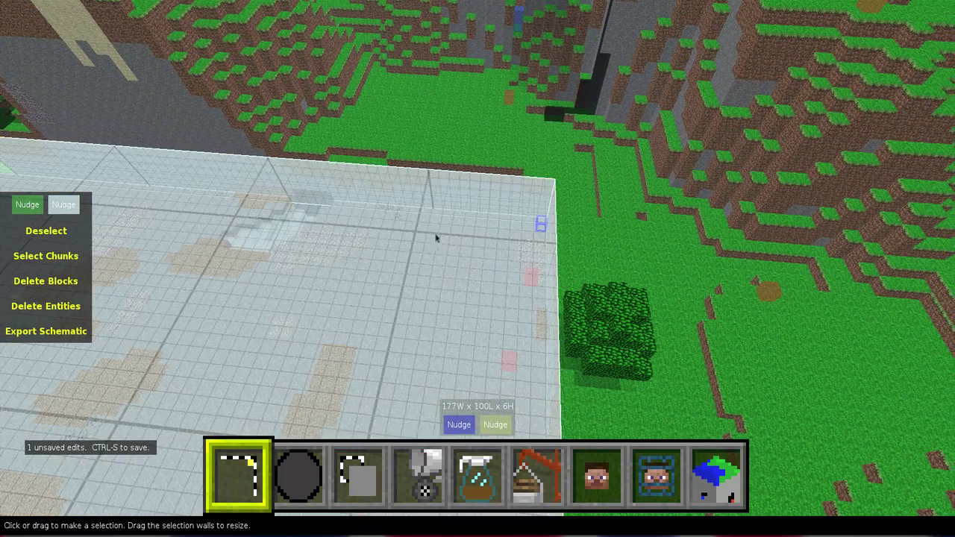
# Step: Fill the selected floor volume with Grass blocks, and clear the selection
pyautogui.press('d')
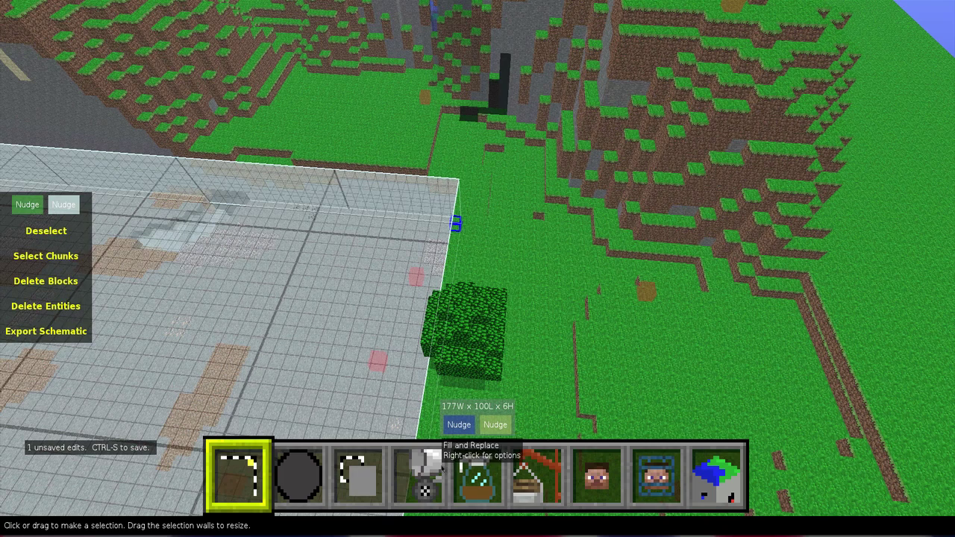
pyautogui.click(440, 465)
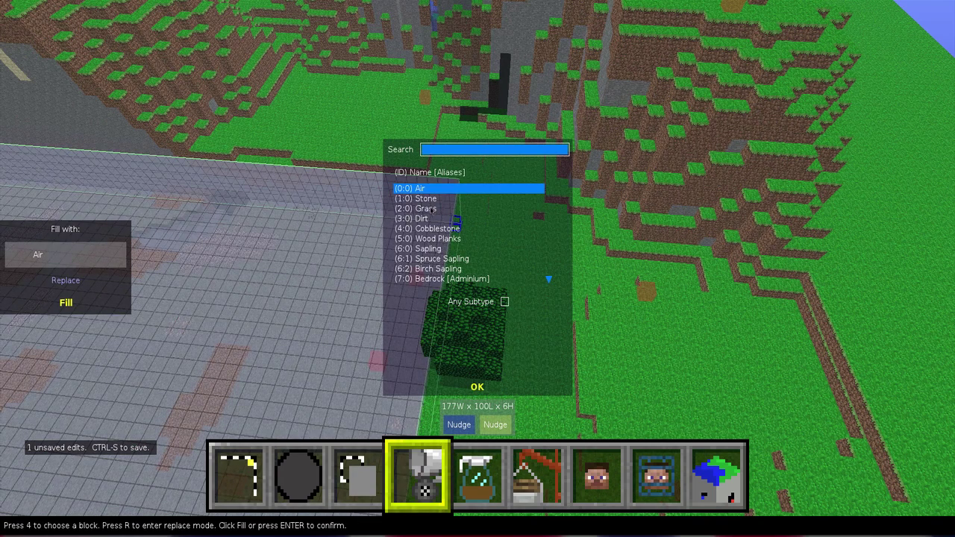
pyautogui.click(477, 387)
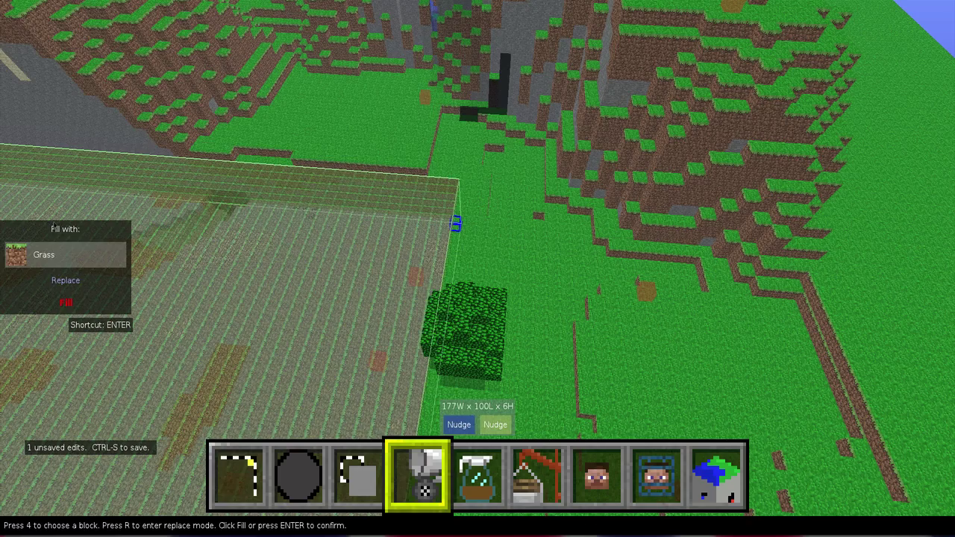
pyautogui.press('Return')
pyautogui.click(47, 228)
# Step: Load the schematic cabin_11689_schematic.schematic from the Desktop folder for import
pyautogui.rightClick(107, 230)
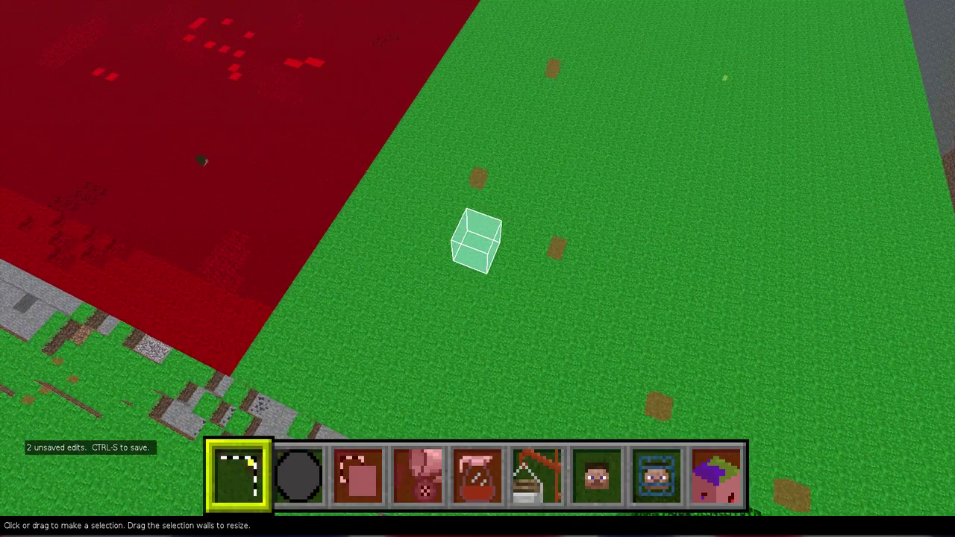
pyautogui.moveTo(476, 240); pyautogui.dragTo(479, 271, button='right')
pyautogui.press('w')
pyautogui.press('d')
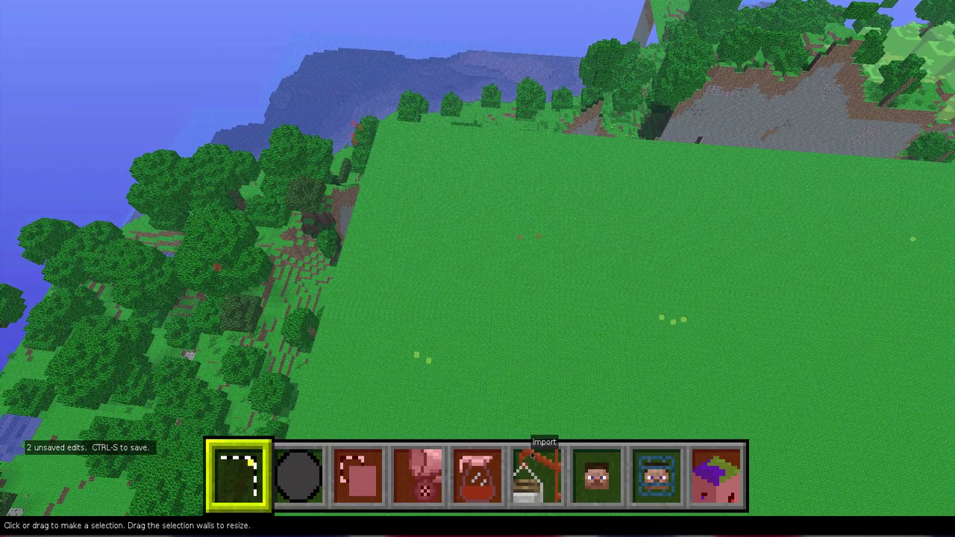
pyautogui.click(533, 455)
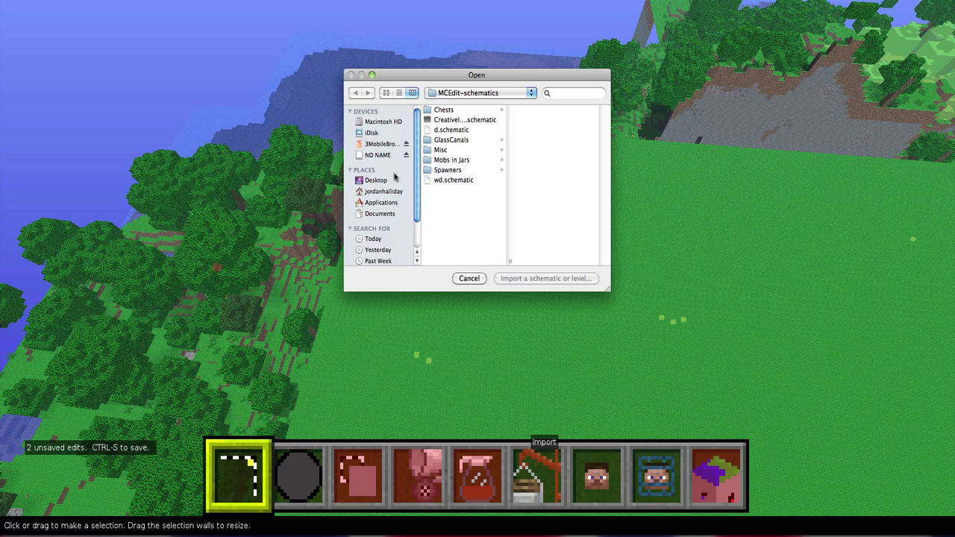
pyautogui.click(376, 180)
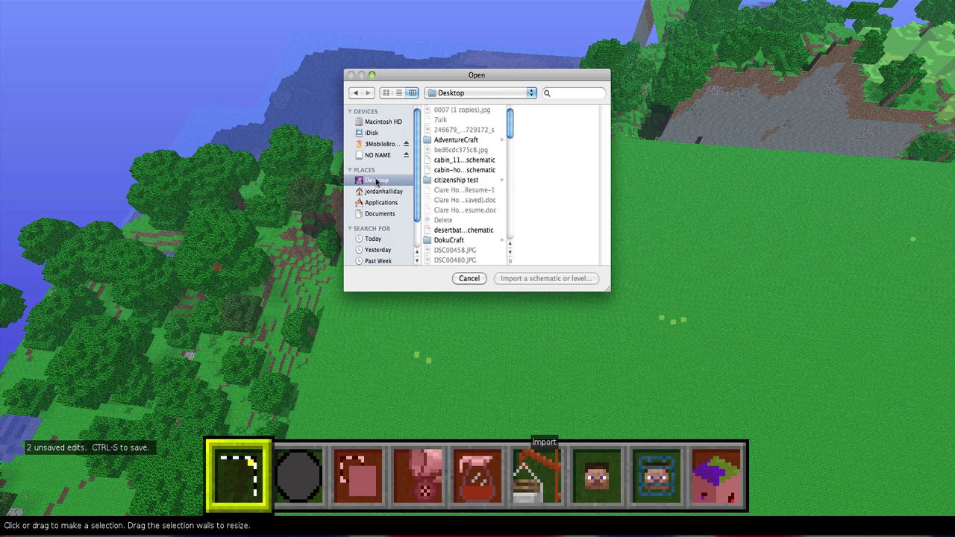
pyautogui.scroll(-3, 443, 221)
pyautogui.scroll(3, 443, 222)
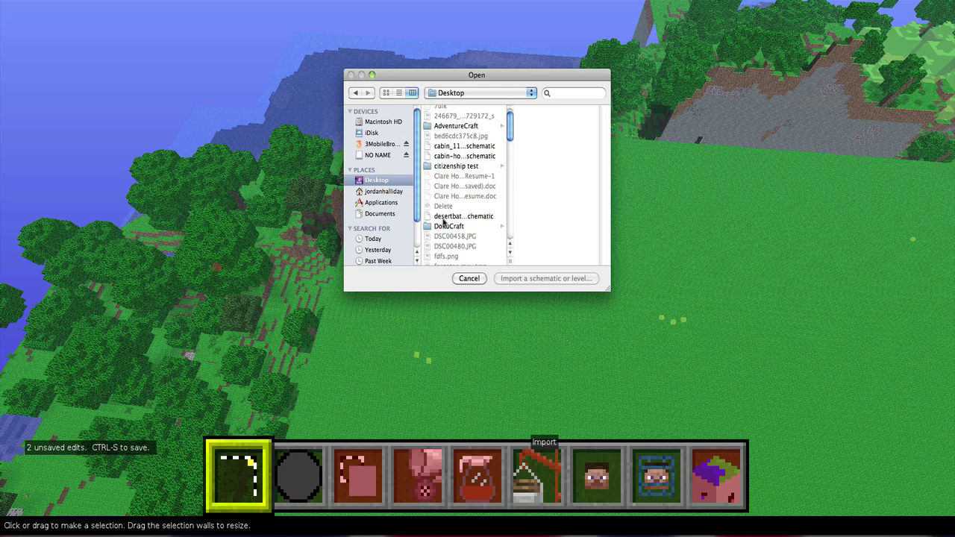
pyautogui.scroll(1, 457, 214)
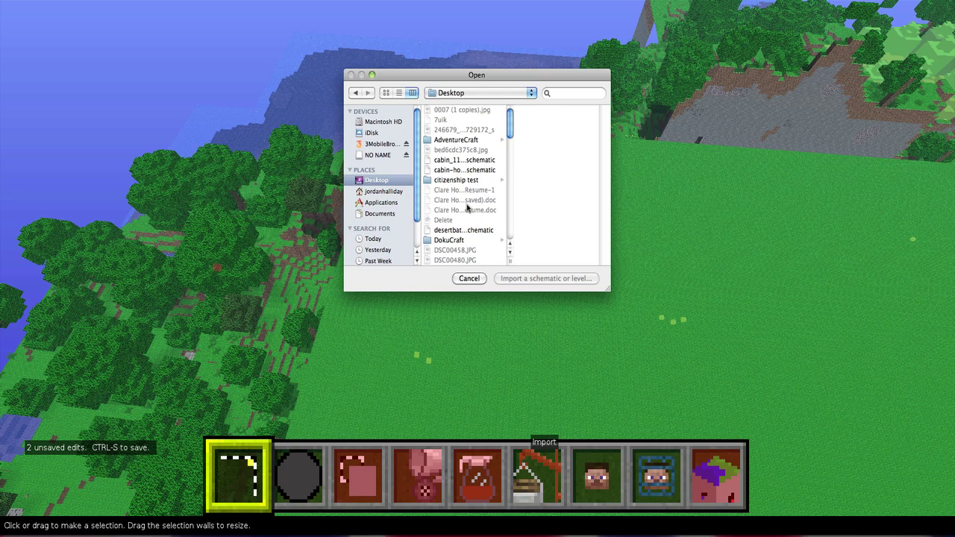
pyautogui.click(460, 160)
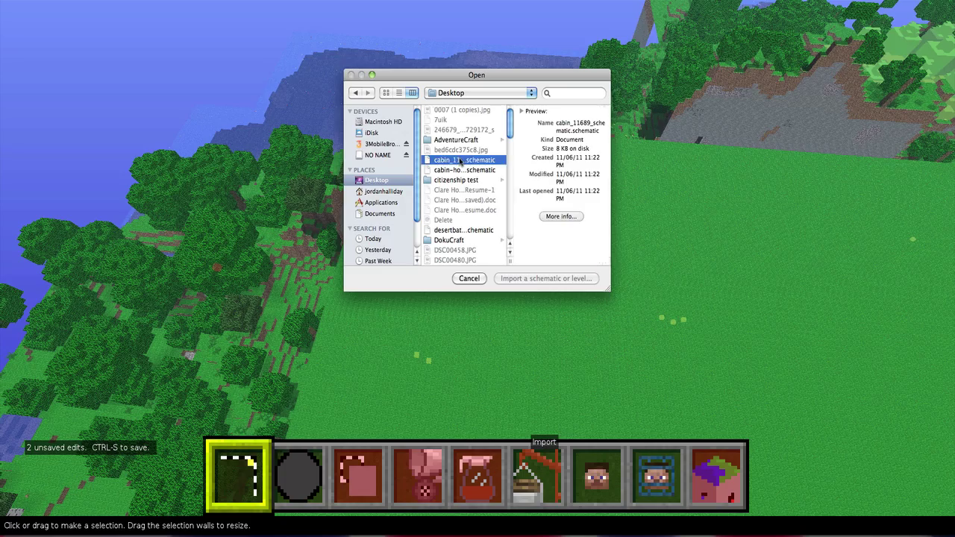
pyautogui.click(558, 279)
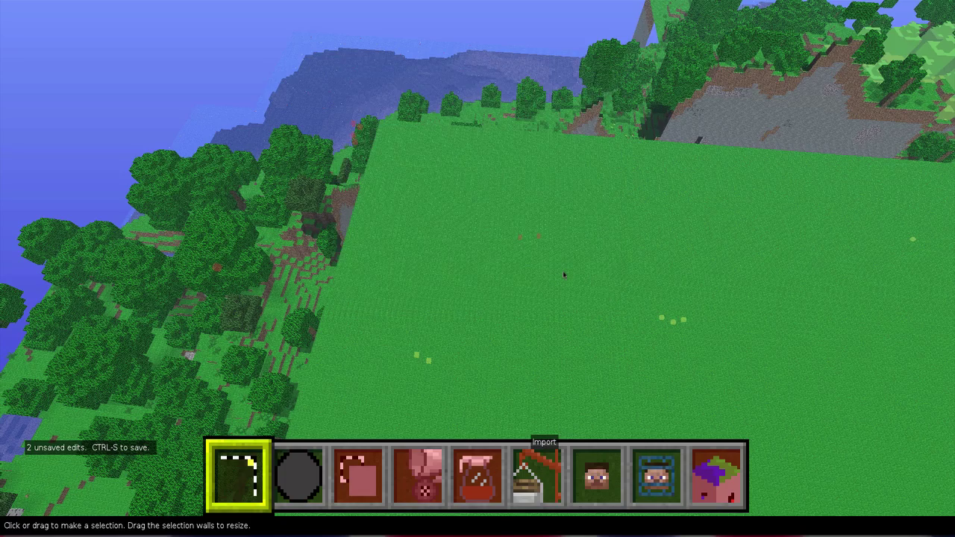
# Step: Place the loaded house on the grass field beside the forest edge, import it with air and water copied, and deselect it
pyautogui.press('s')
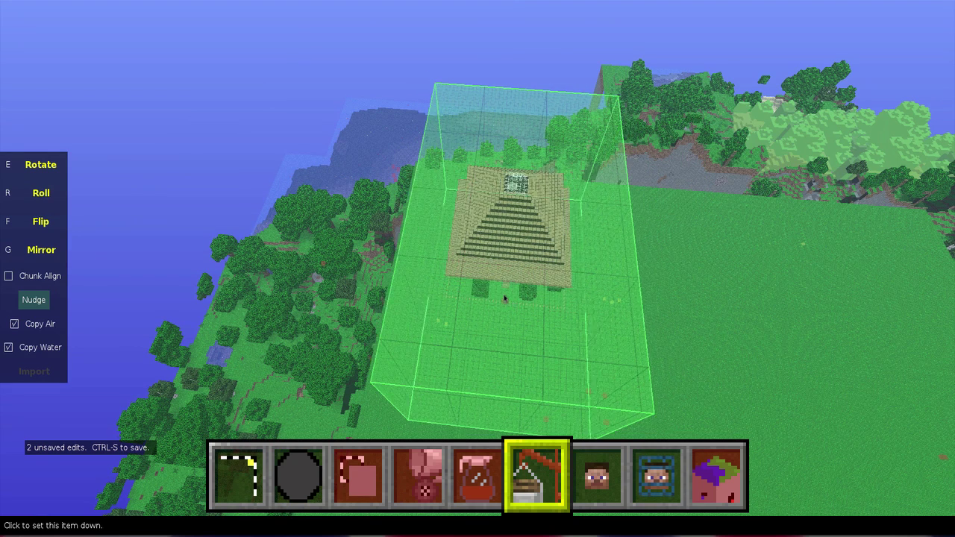
pyautogui.click(506, 300)
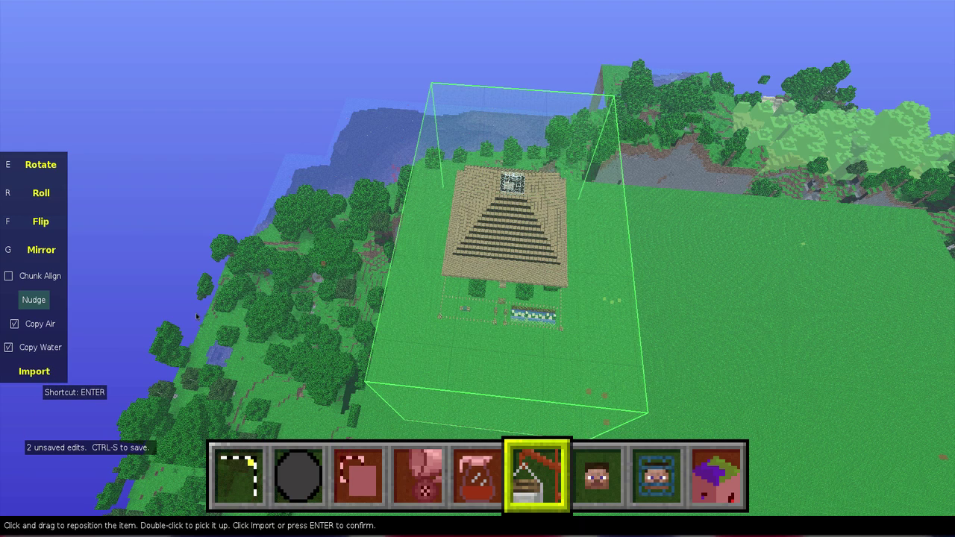
pyautogui.press('Return')
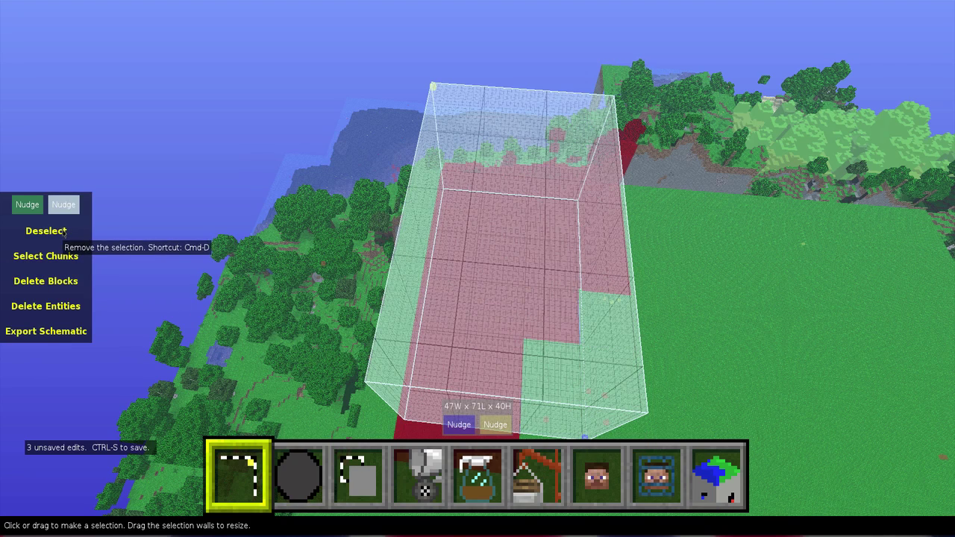
pyautogui.click(65, 233)
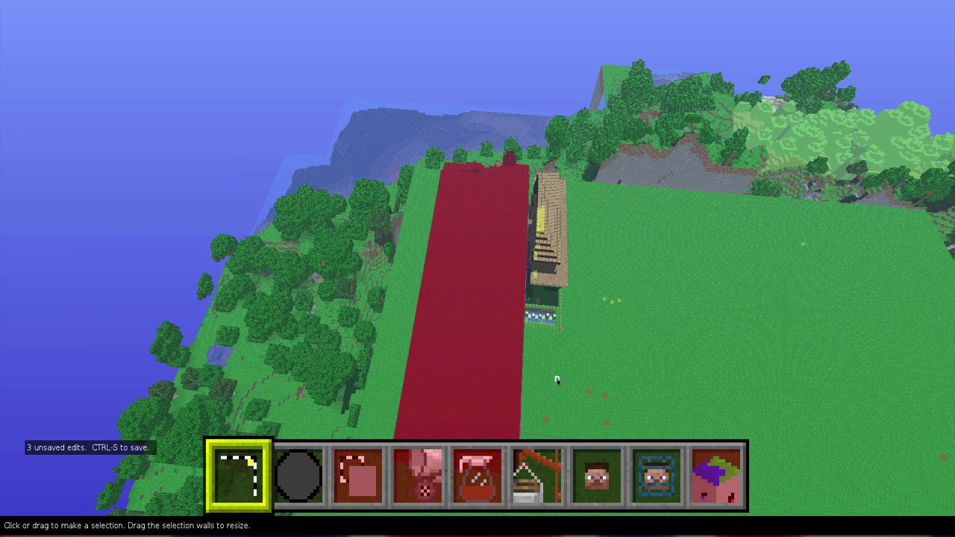
pyautogui.press('d')
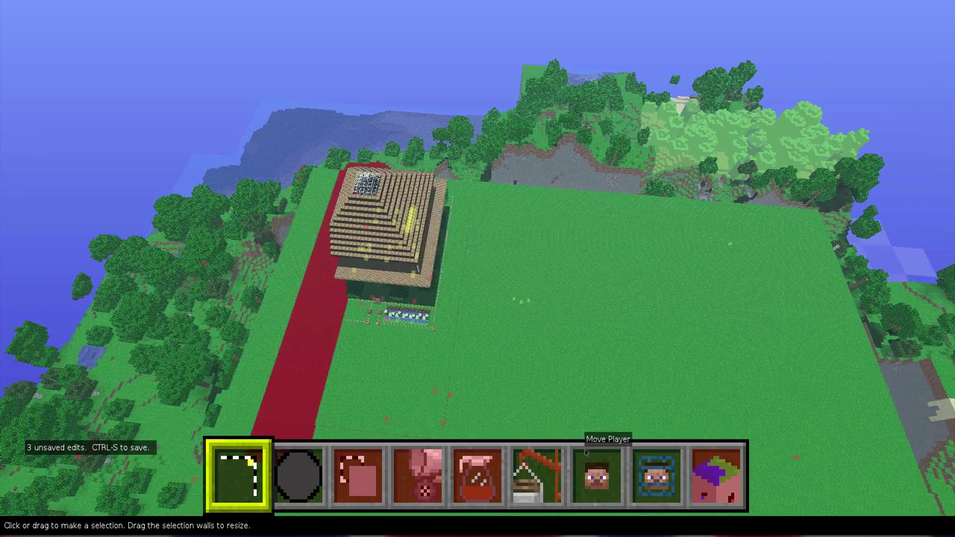
pyautogui.press('d')
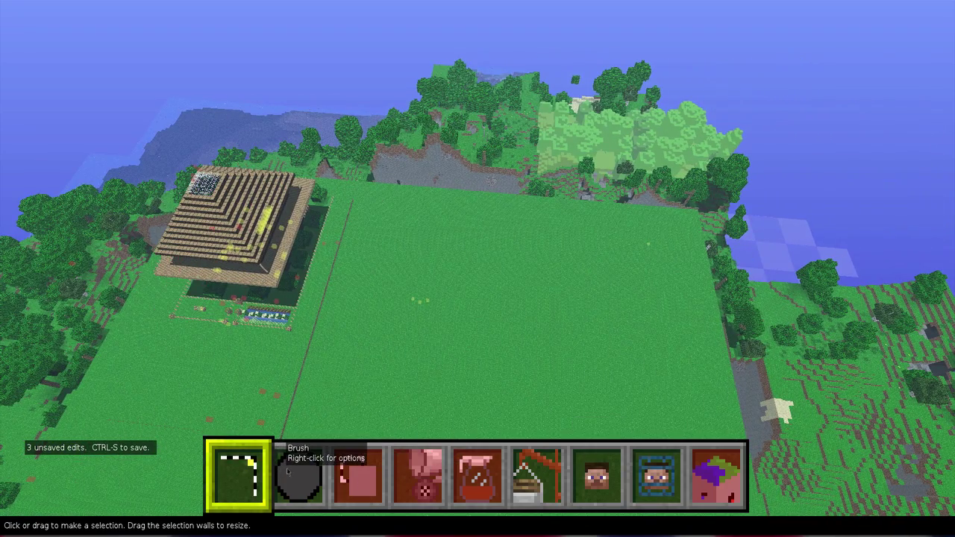
# Step: Set up the round surface brush to place TNT blocks with a size of 10
pyautogui.press('s')
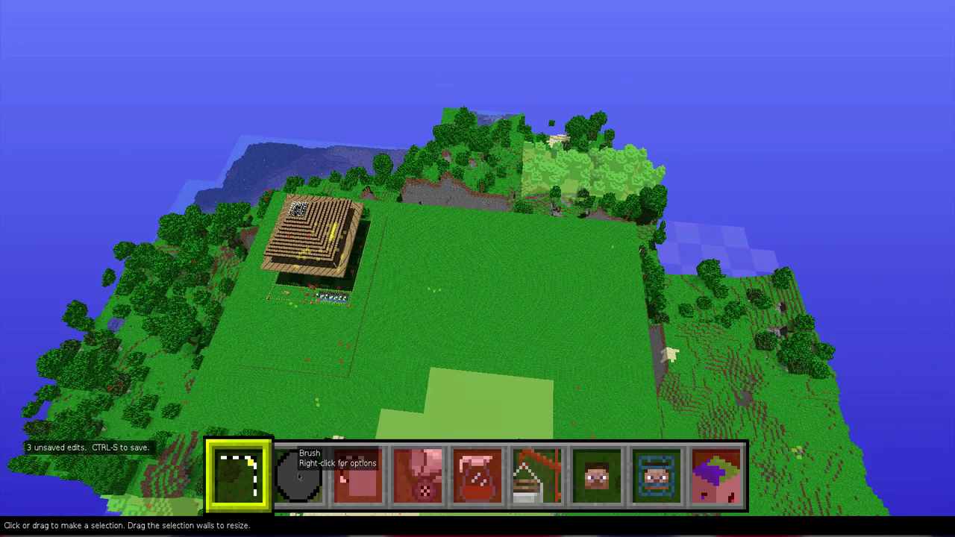
pyautogui.click(297, 475)
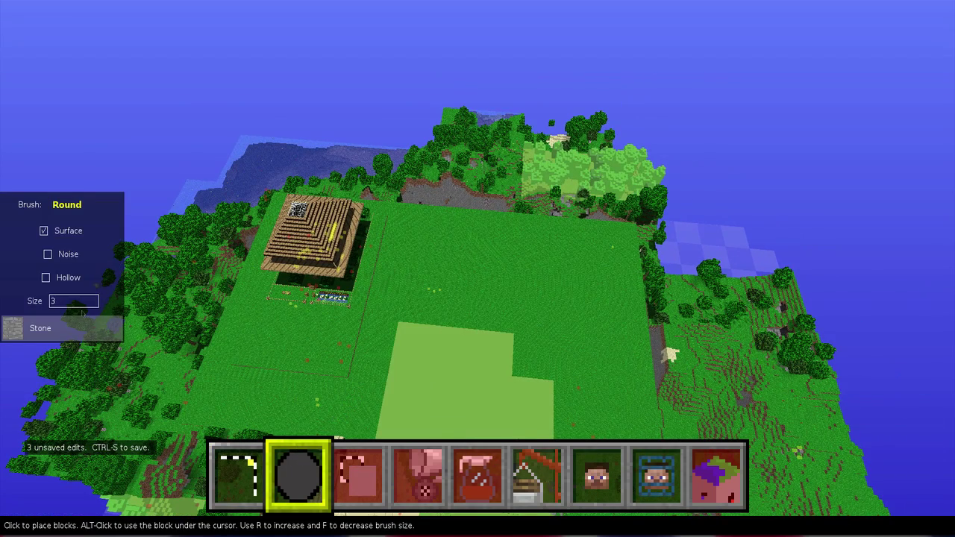
pyautogui.click(24, 328)
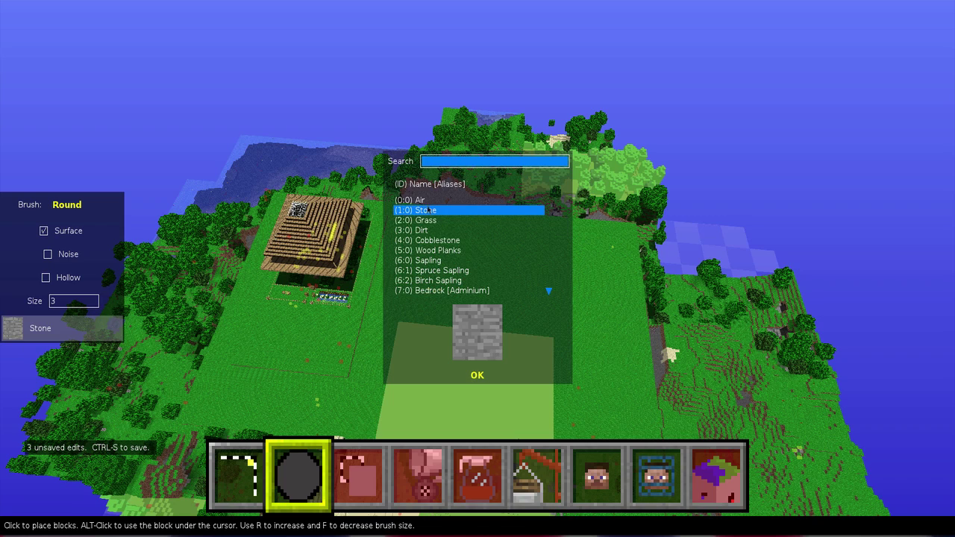
pyautogui.click(459, 167)
pyautogui.write('TN')
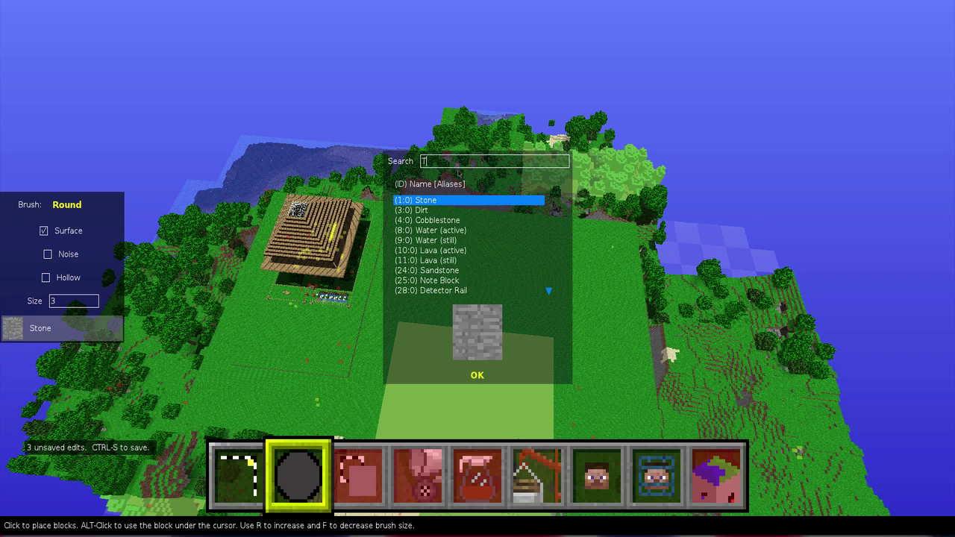
pyautogui.click(477, 375)
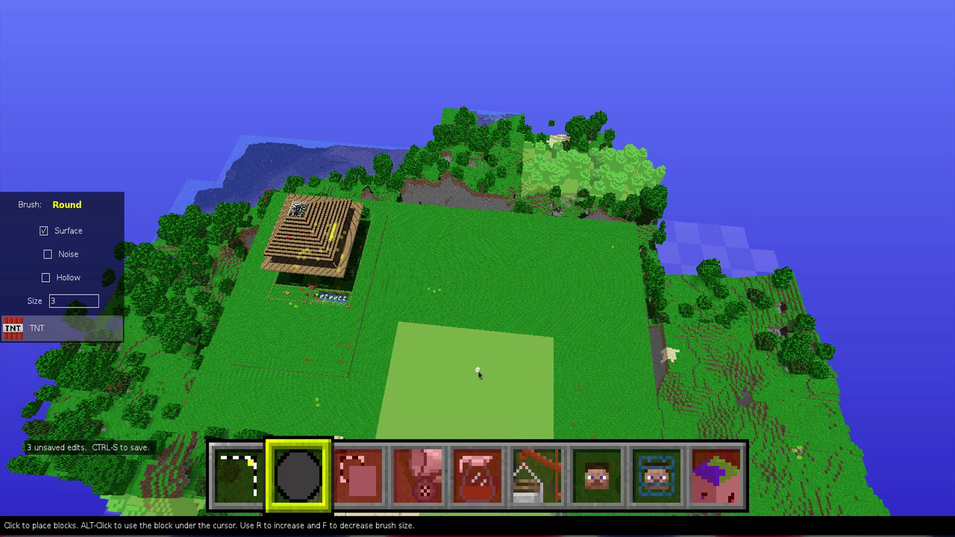
pyautogui.click(72, 304)
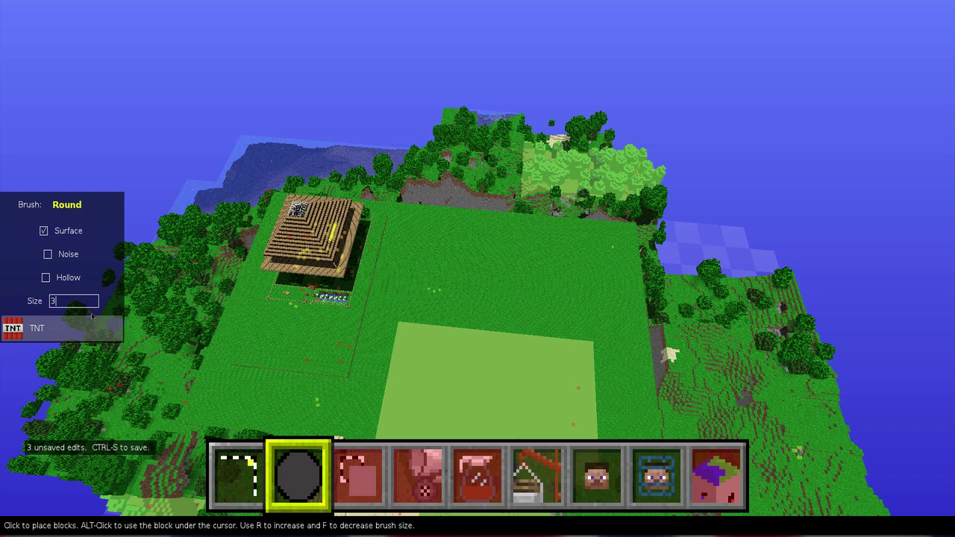
pyautogui.write('10')
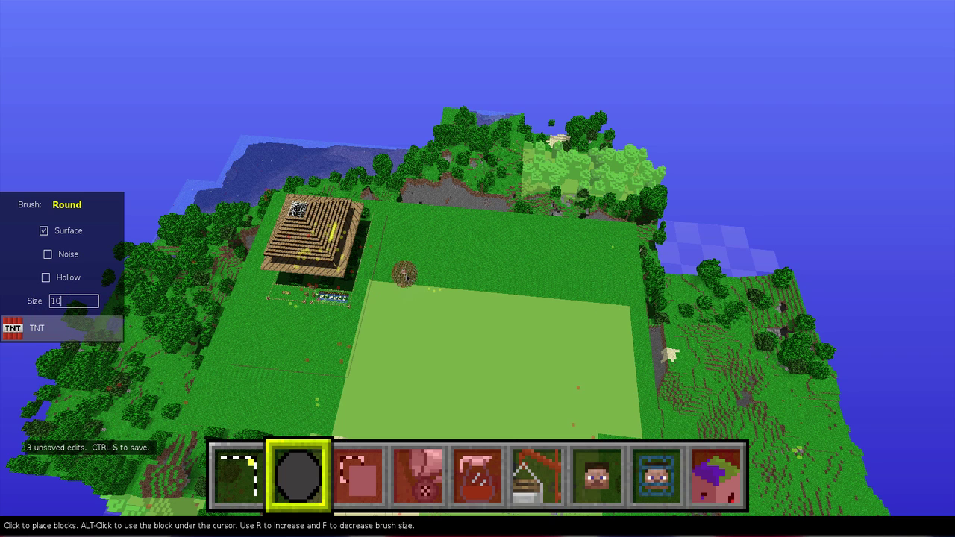
# Step: Paint several solid TNT spheres across the grass field beside the house
pyautogui.click(405, 269)
pyautogui.press('s')
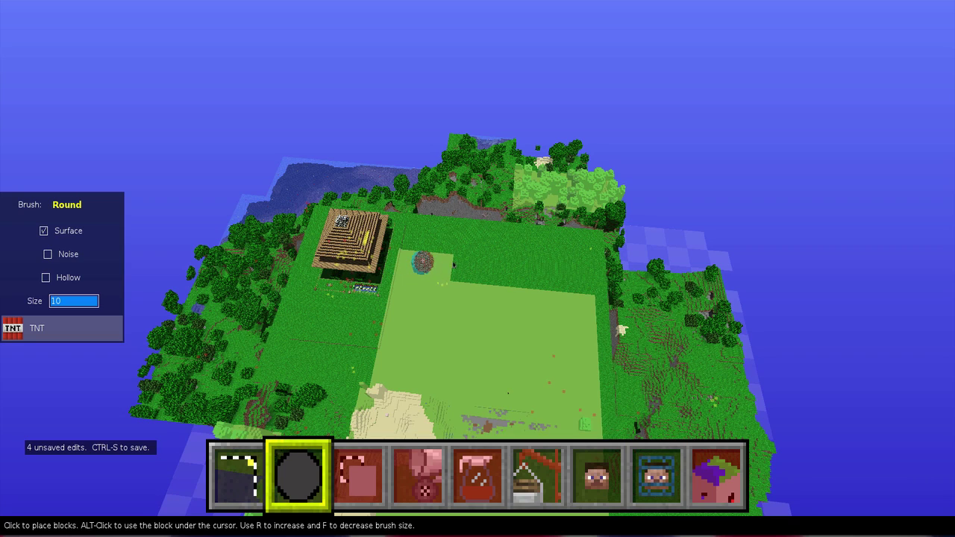
pyautogui.click(448, 265)
pyautogui.click(477, 293)
pyautogui.moveTo(536, 358)
pyautogui.mouseDown()
pyautogui.moveTo(540, 320)
pyautogui.moveTo(515, 287)
pyautogui.mouseUp()
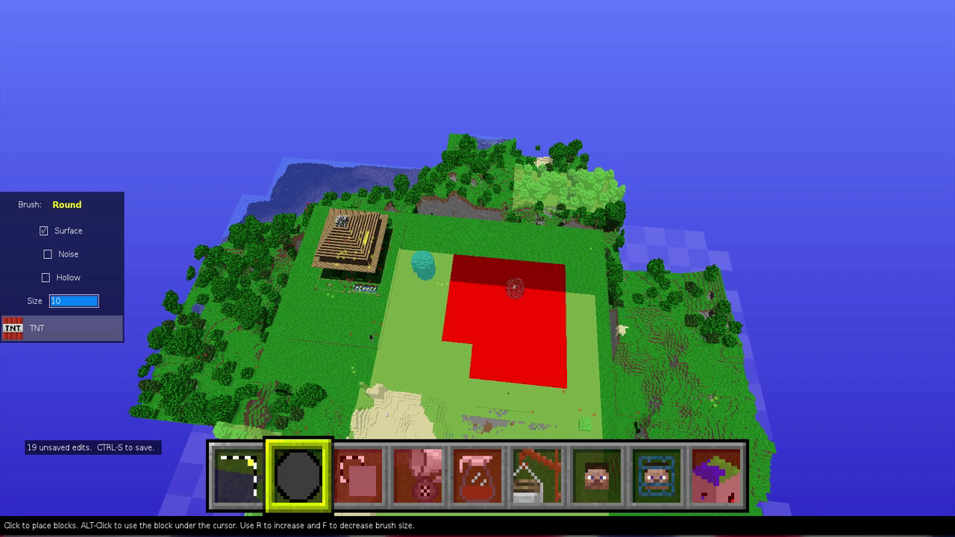
# Step: Enable Noise for the TNT brush and paint more spheres in front of the house and near the field's far corner
pyautogui.moveTo(423, 357); pyautogui.dragTo(444, 359)
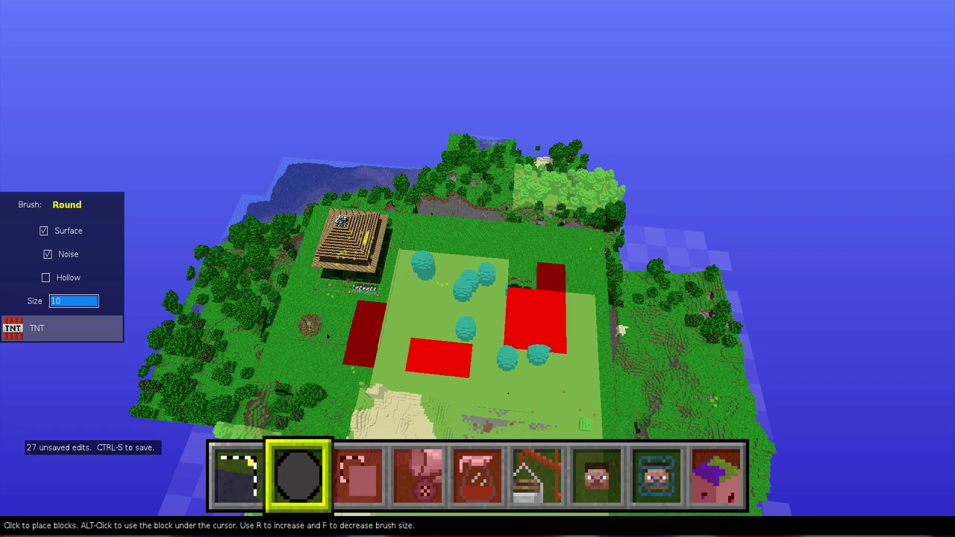
pyautogui.click(318, 328)
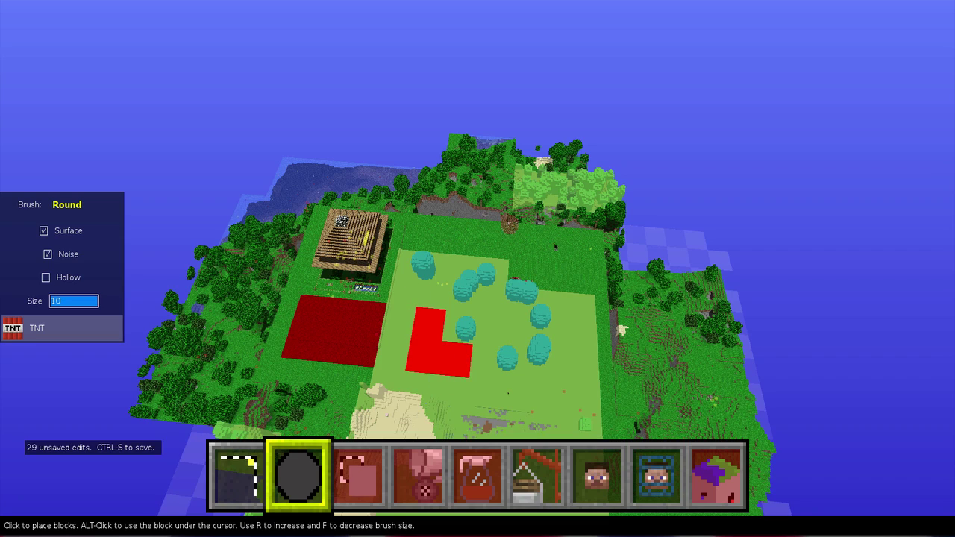
pyautogui.click(563, 261)
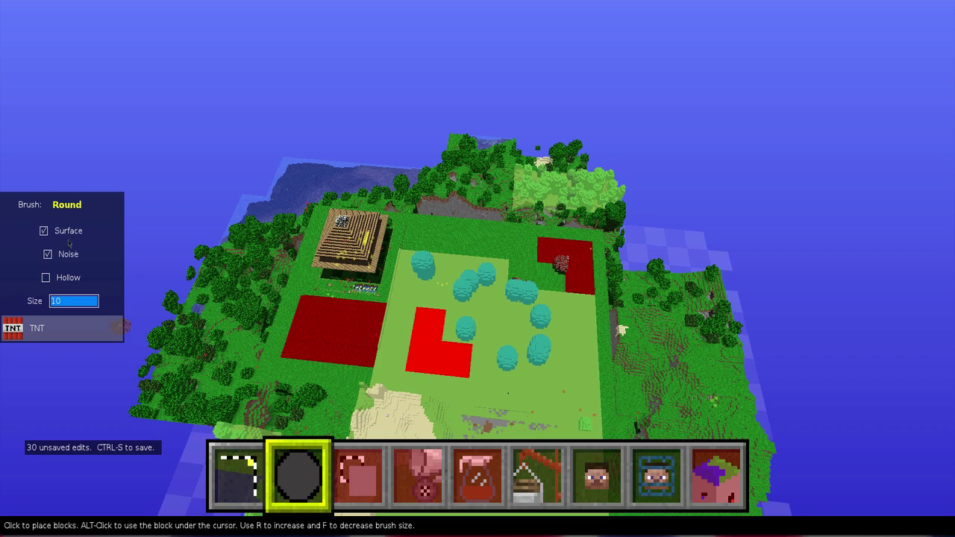
# Step: Examine the painted TNT spheres and the surrounding terrain from close up and from above
pyautogui.press('s')
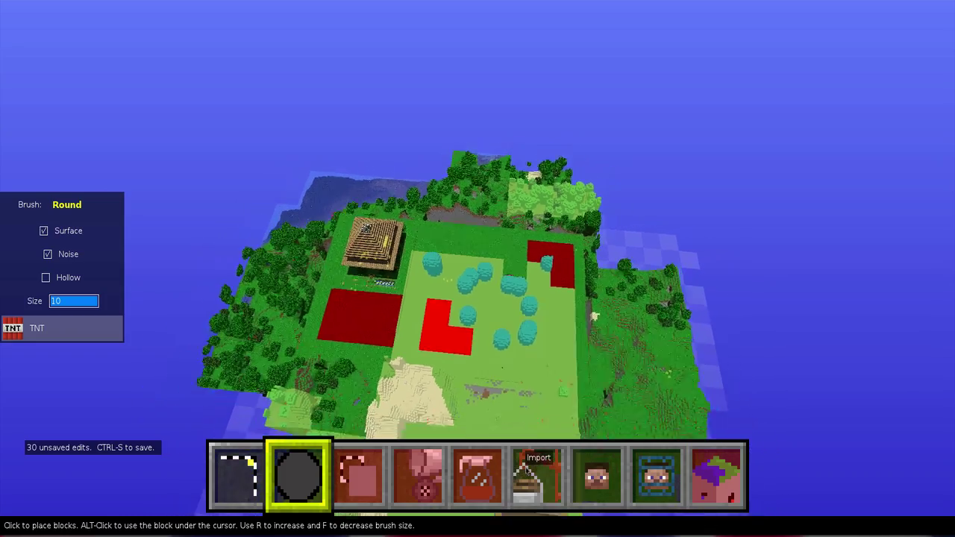
pyautogui.press('w')
pyautogui.press('a')
pyautogui.rightClick(451, 320)
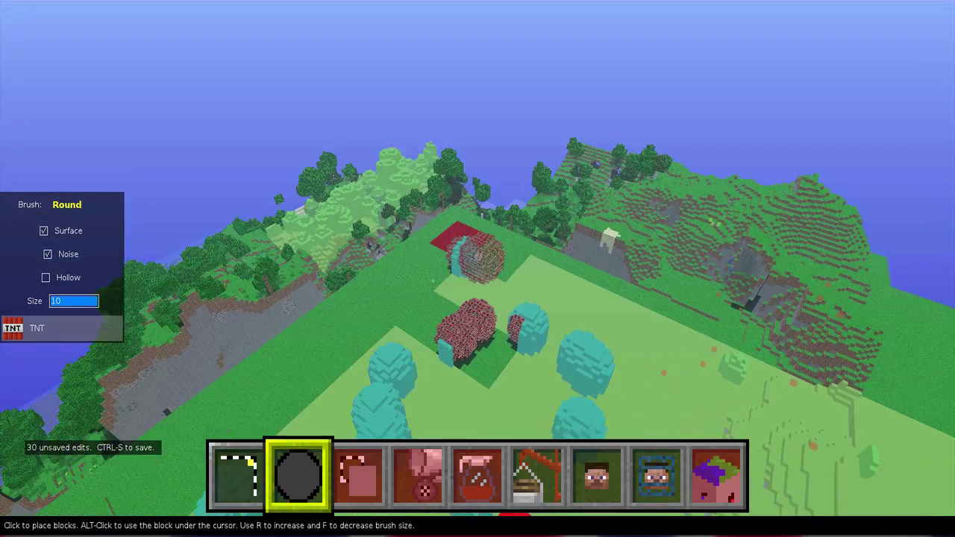
pyautogui.press('s')
pyautogui.press('s')
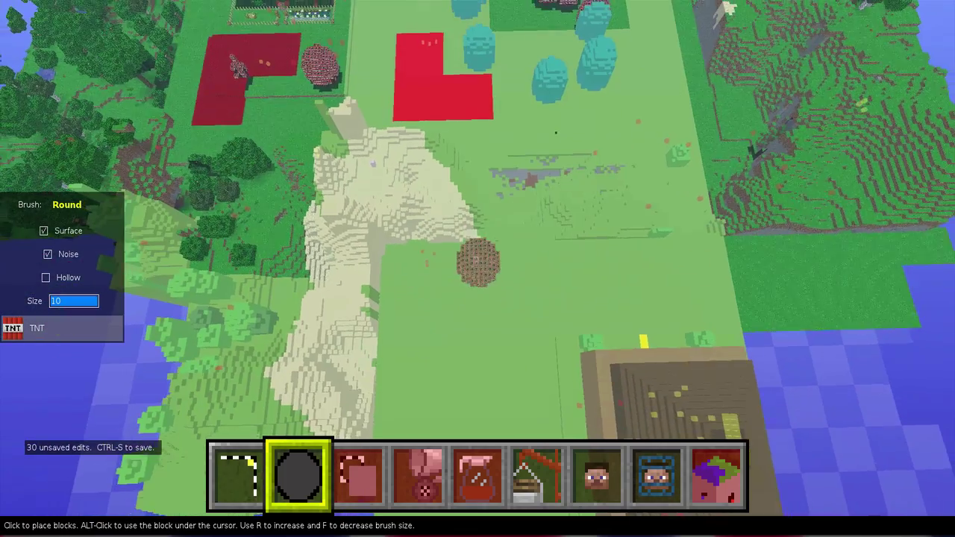
pyautogui.press('s')
pyautogui.press('s')
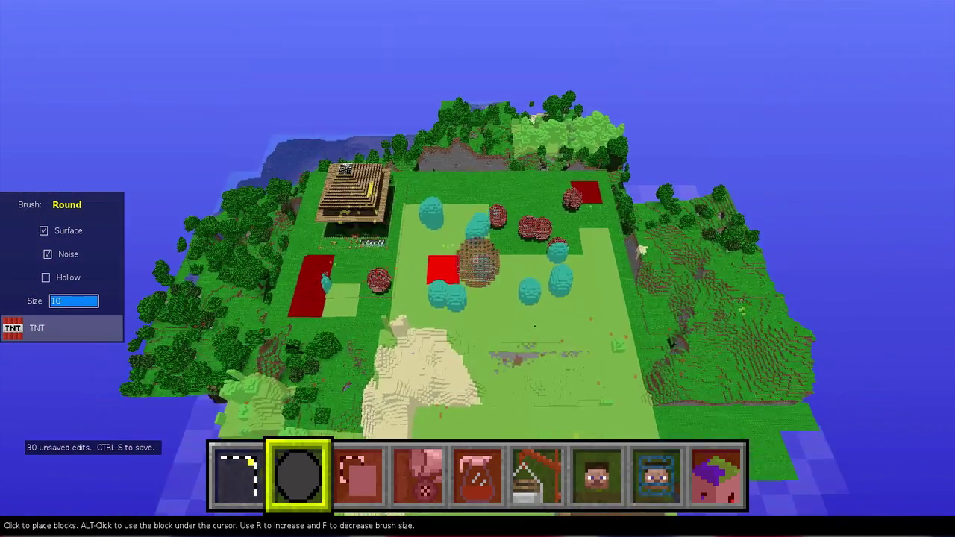
pyautogui.press('w')
pyautogui.press('s')
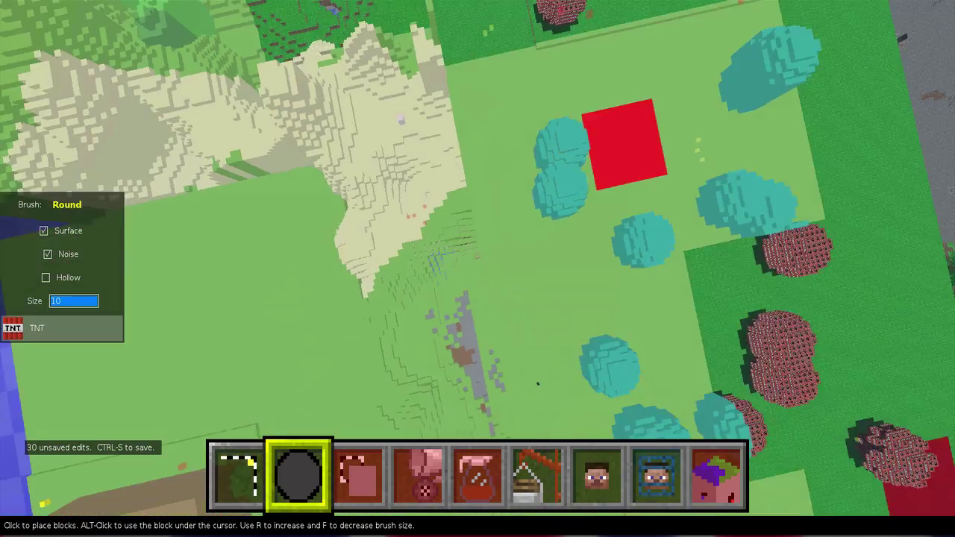
pyautogui.press('w')
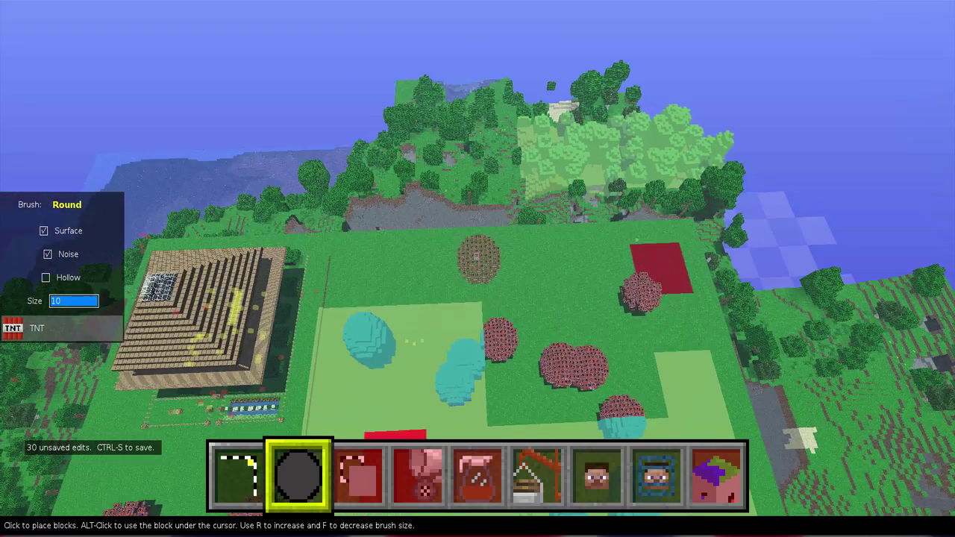
pyautogui.press('w')
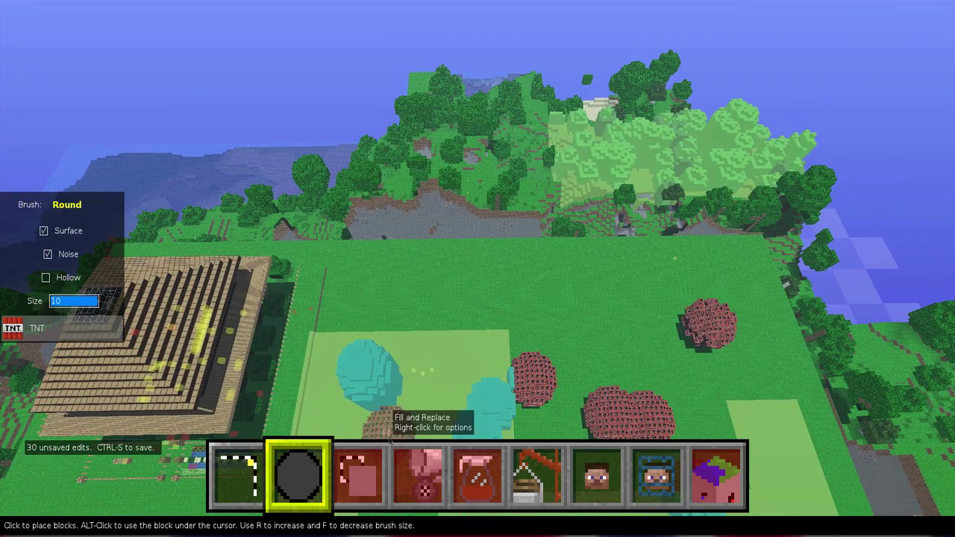
# Step: Select a tall box on the grass behind the TNT spheres, 21 blocks wide, 11 long and 58 high
pyautogui.click(239, 471)
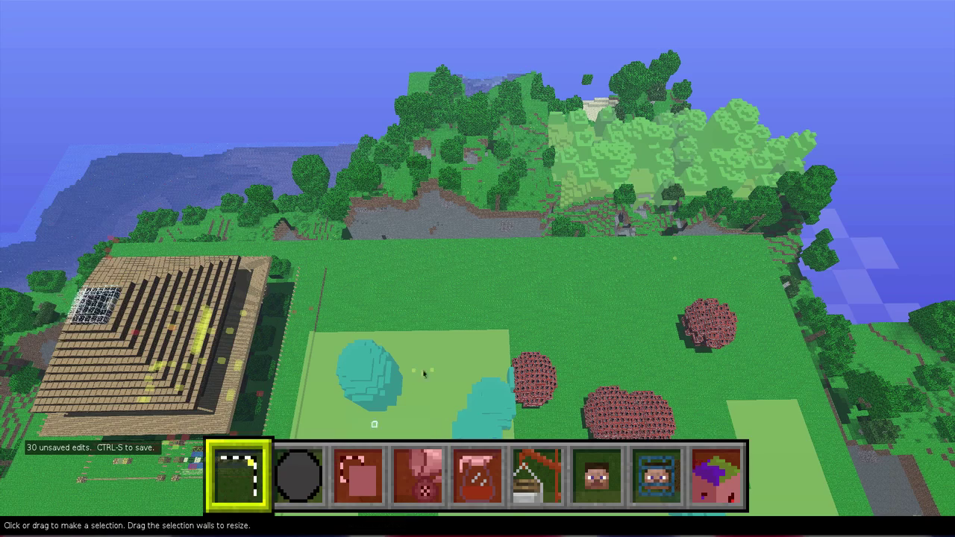
pyautogui.moveTo(404, 268); pyautogui.dragTo(479, 304)
pyautogui.moveTo(446, 285); pyautogui.dragTo(418, 51)
pyautogui.press('s')
pyautogui.press('s')
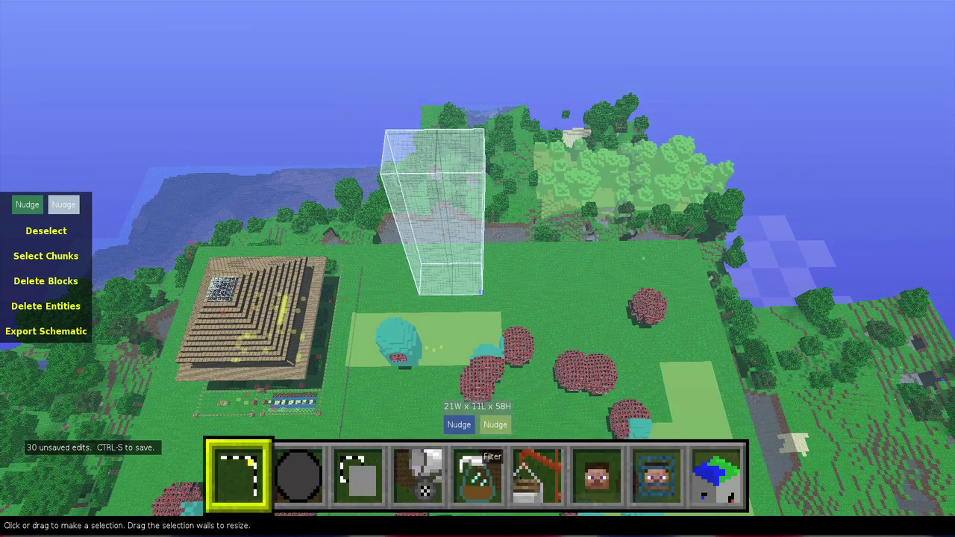
# Step: Fill the selected tall box with Stone blocks
pyautogui.click(421, 470)
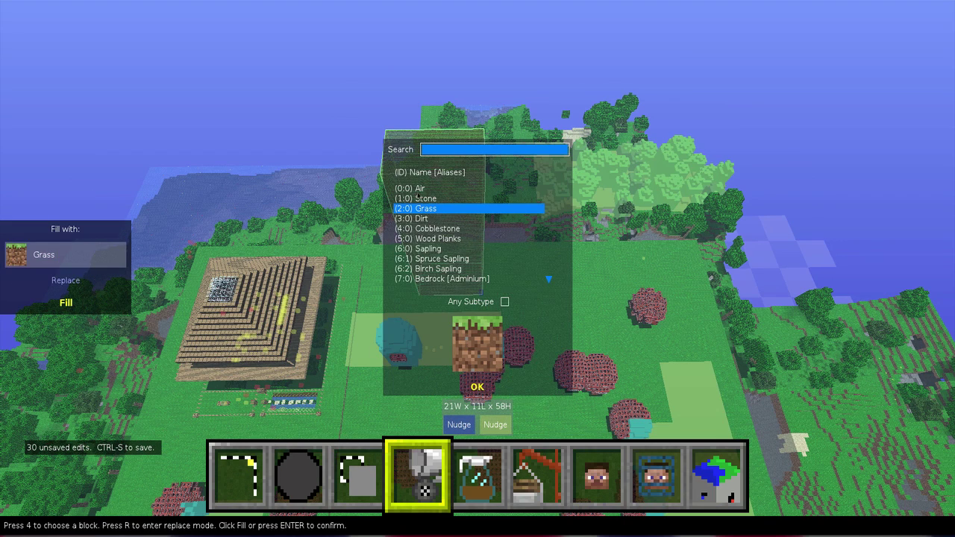
pyautogui.click(419, 198)
pyautogui.click(477, 387)
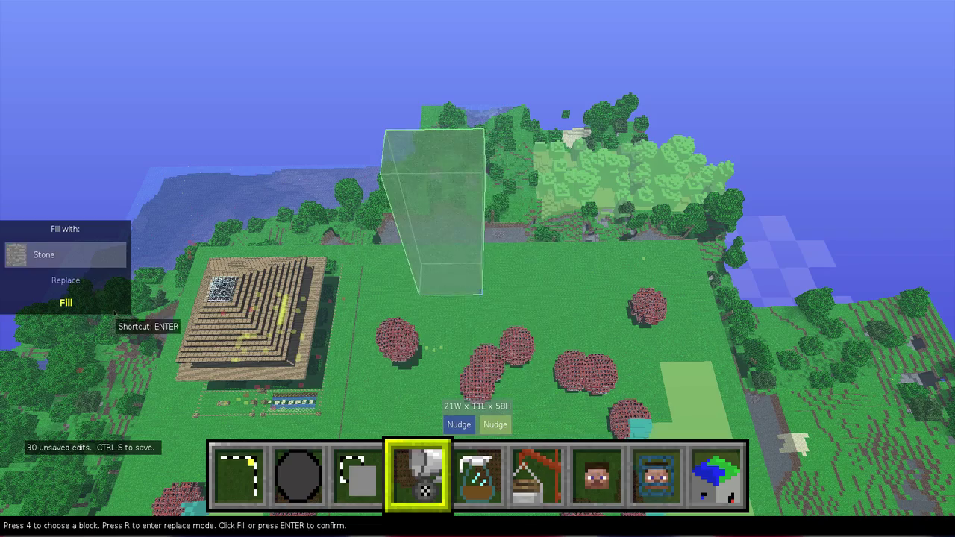
pyautogui.click(66, 303)
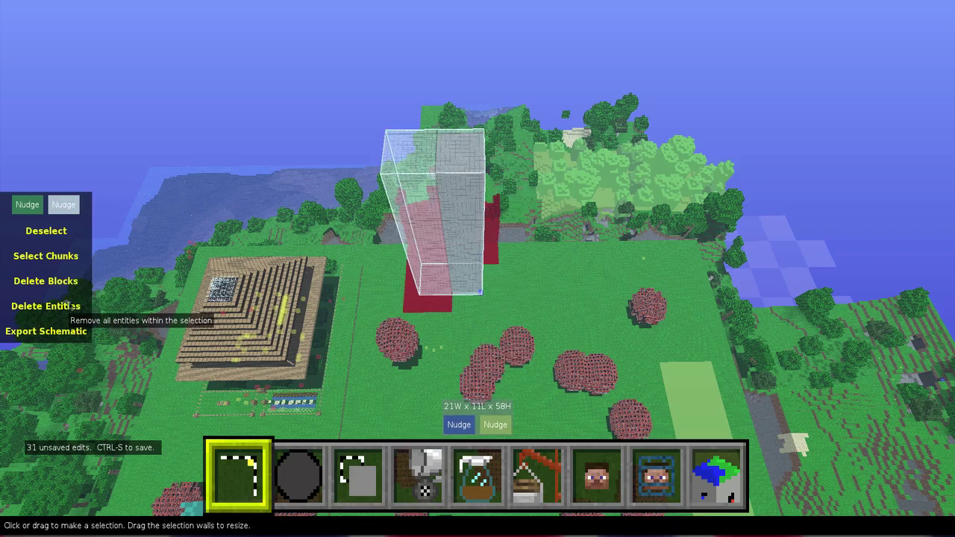
# Step: Keep Place Immediately on in the clone options and clone the stone tower in place with repeat 1, copying air and water
pyautogui.press('w')
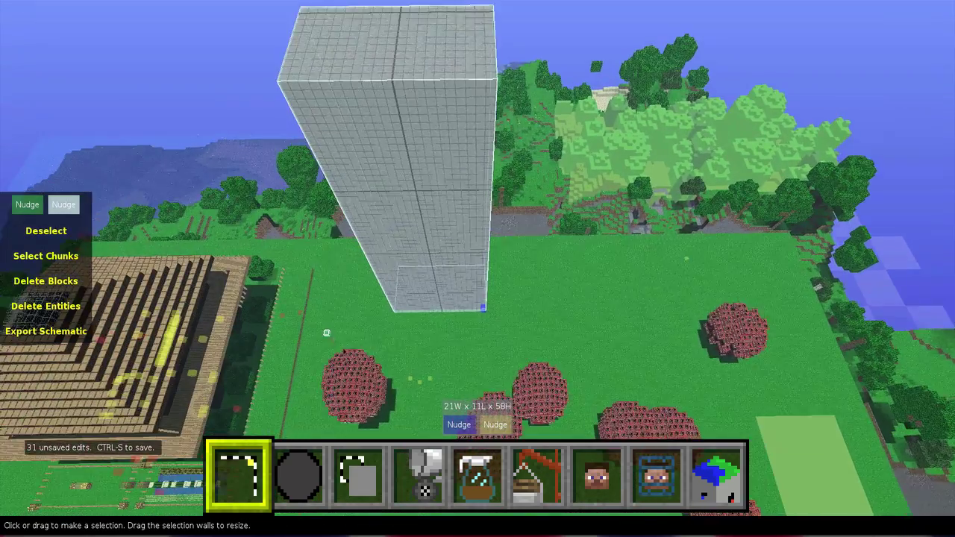
pyautogui.press('a')
pyautogui.press('s')
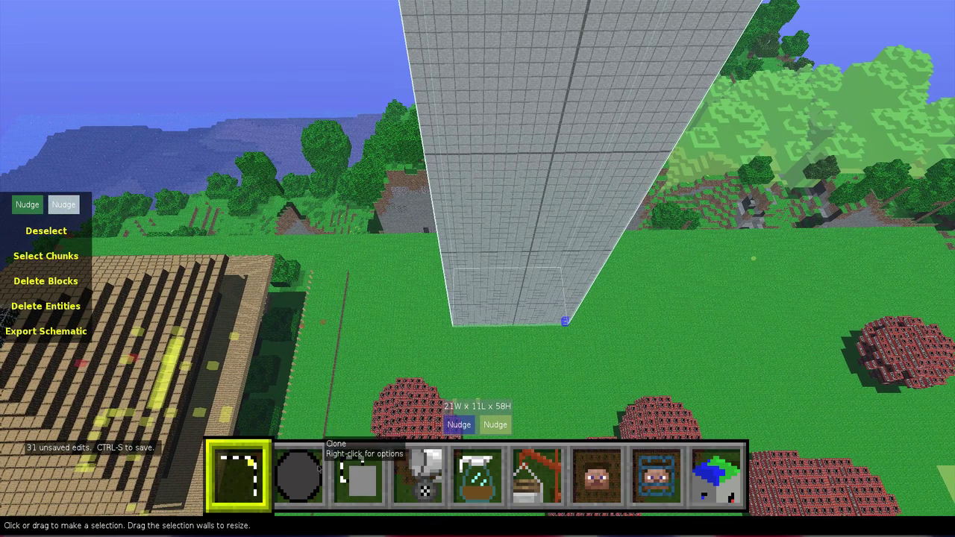
pyautogui.rightClick(355, 476)
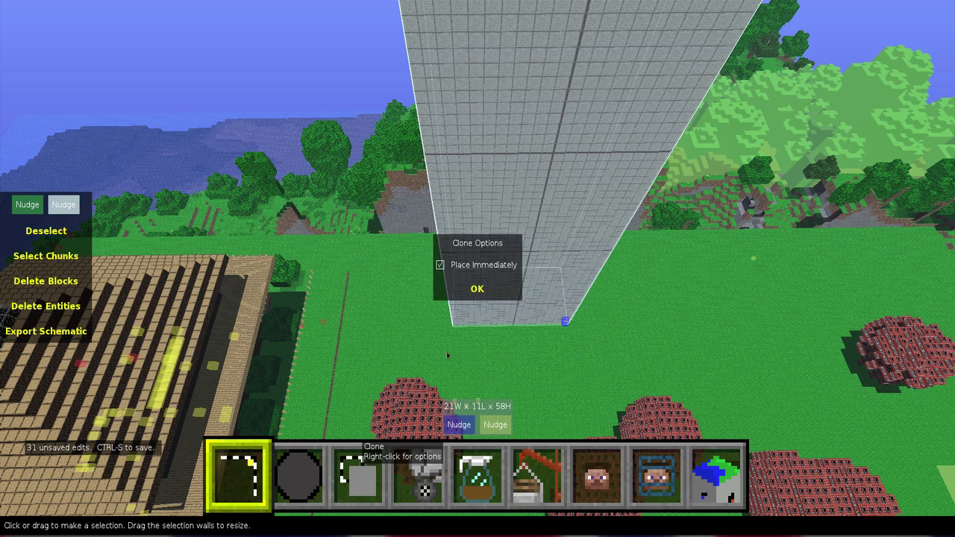
pyautogui.click(477, 288)
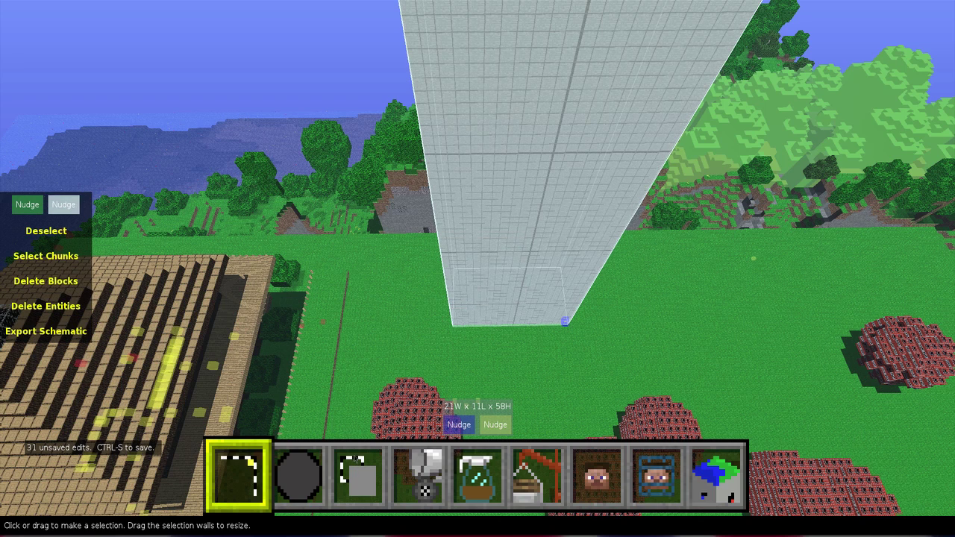
pyautogui.click(356, 477)
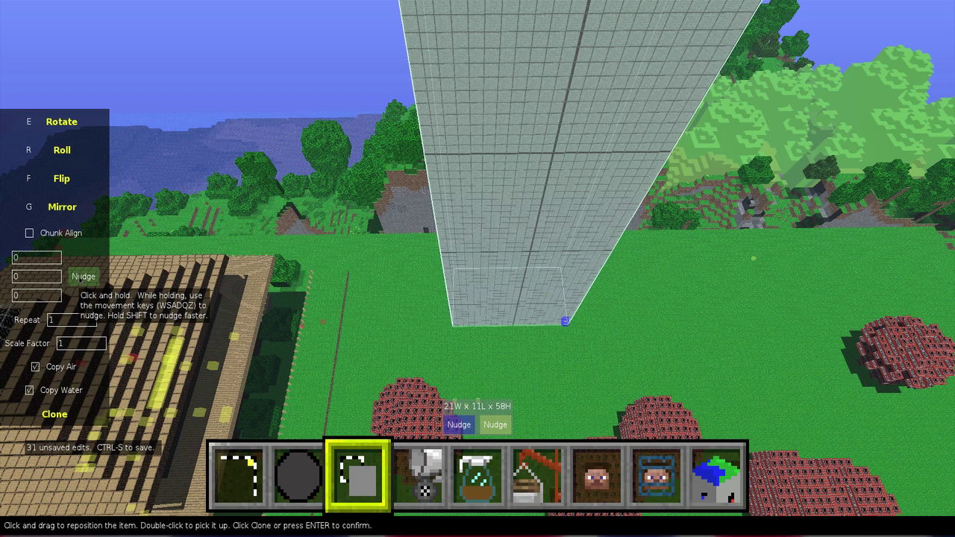
pyautogui.click(55, 413)
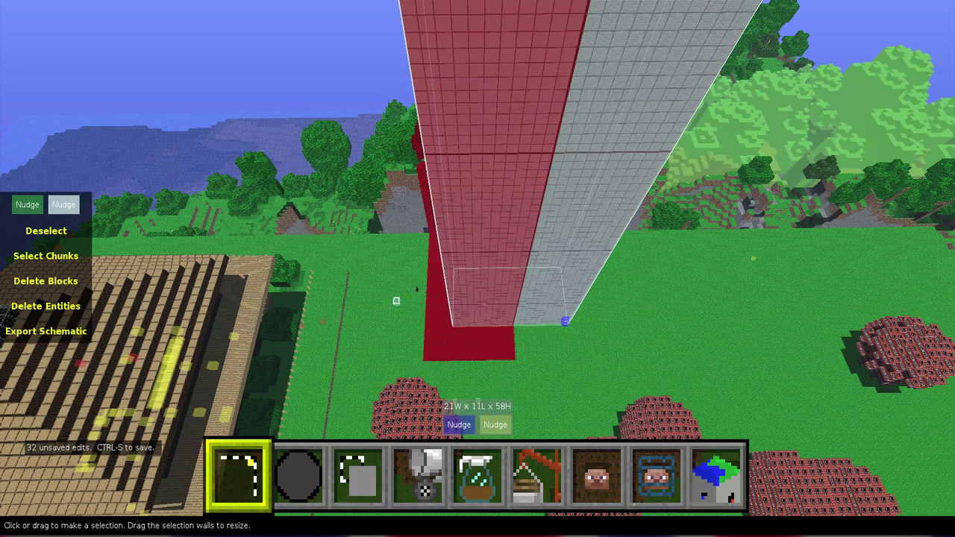
pyautogui.press('d')
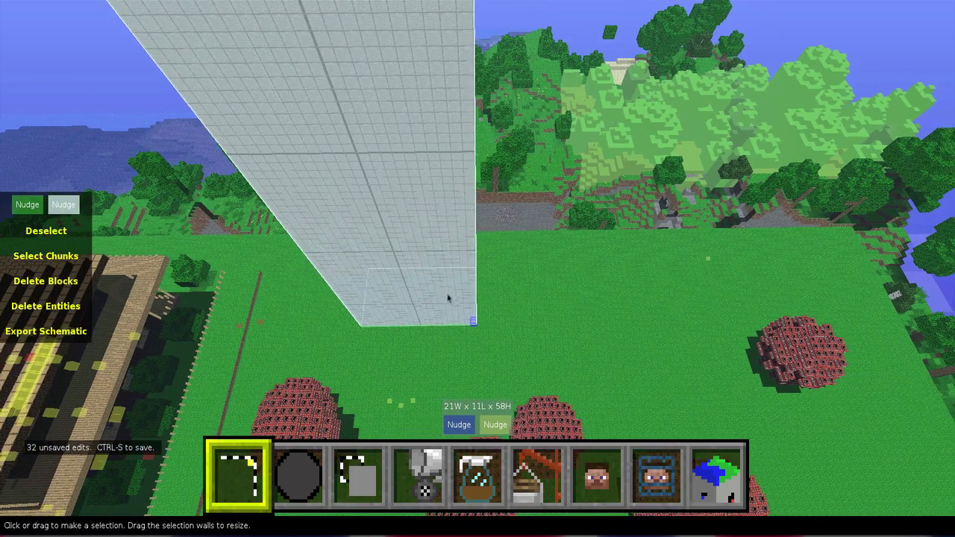
pyautogui.press('d')
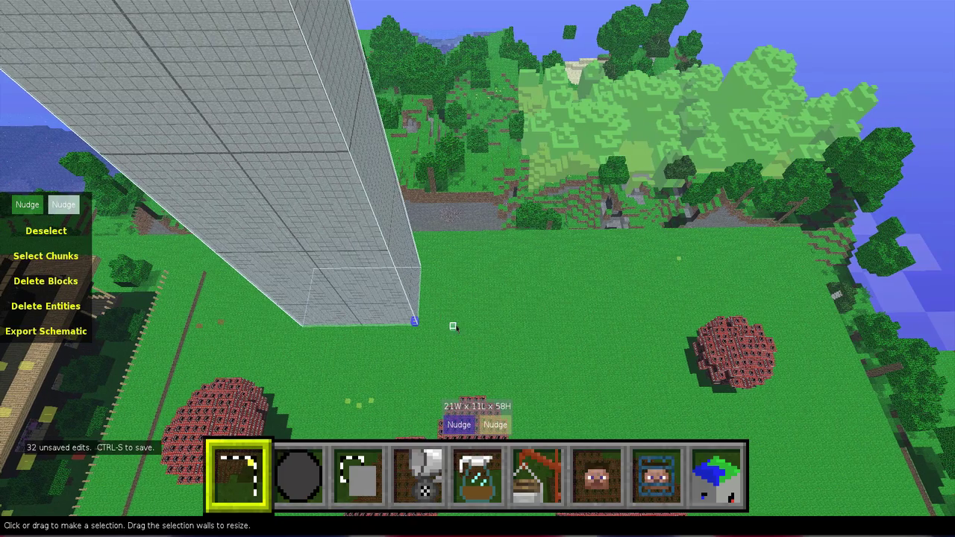
pyautogui.click(453, 326)
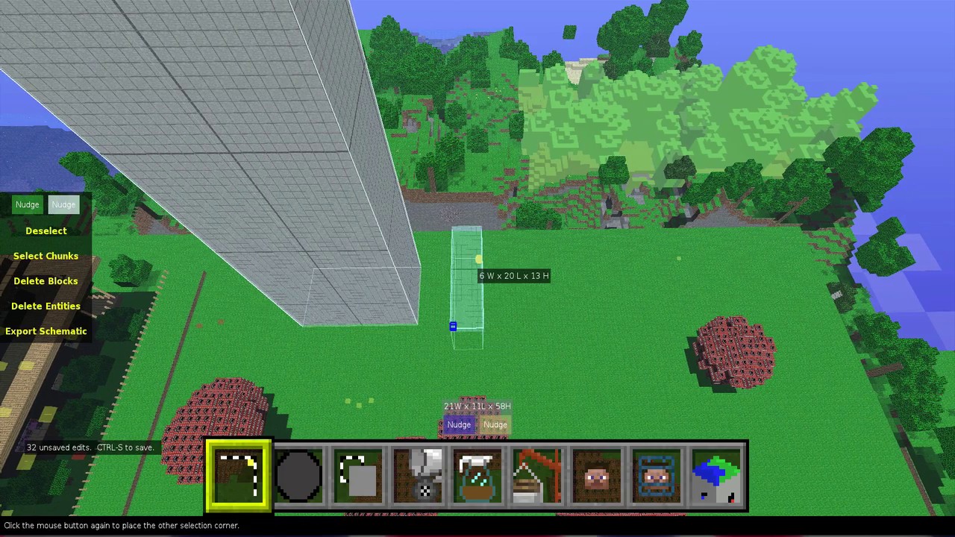
pyautogui.press('Escape')
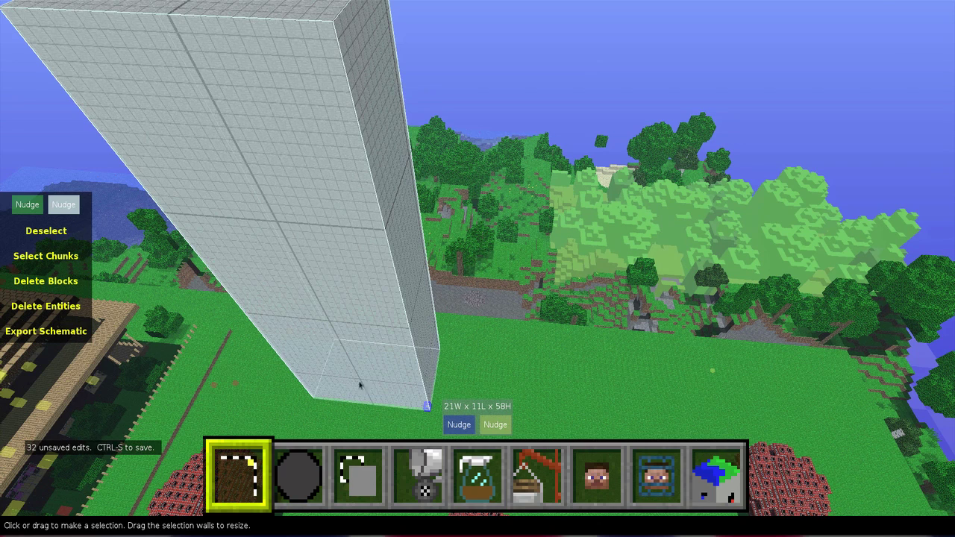
# Step: Clone the stone tower onto the grass beside the original, on the side away from the house, with repeat 1 and scale factor 1
pyautogui.click(357, 470)
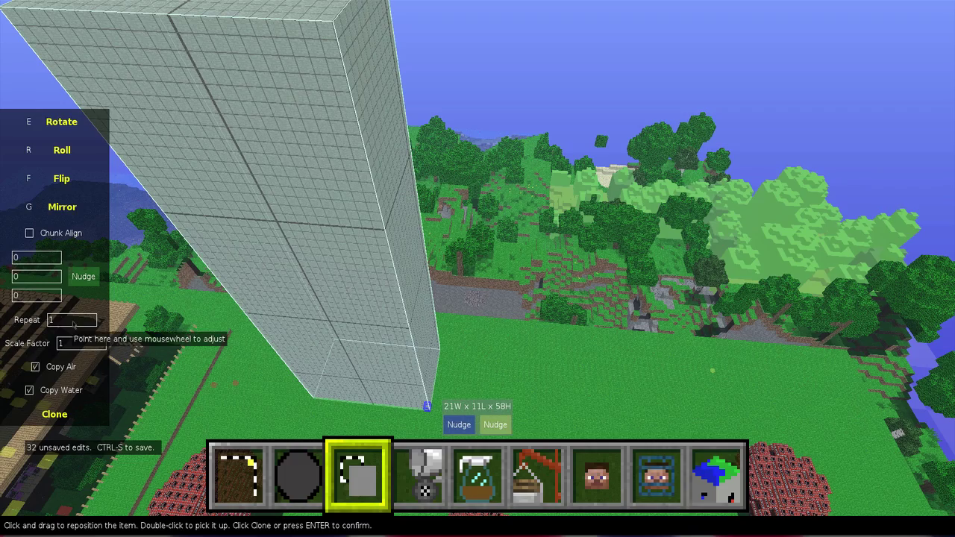
pyautogui.click(79, 345)
pyautogui.press('a')
pyautogui.press('s')
pyautogui.press('q')
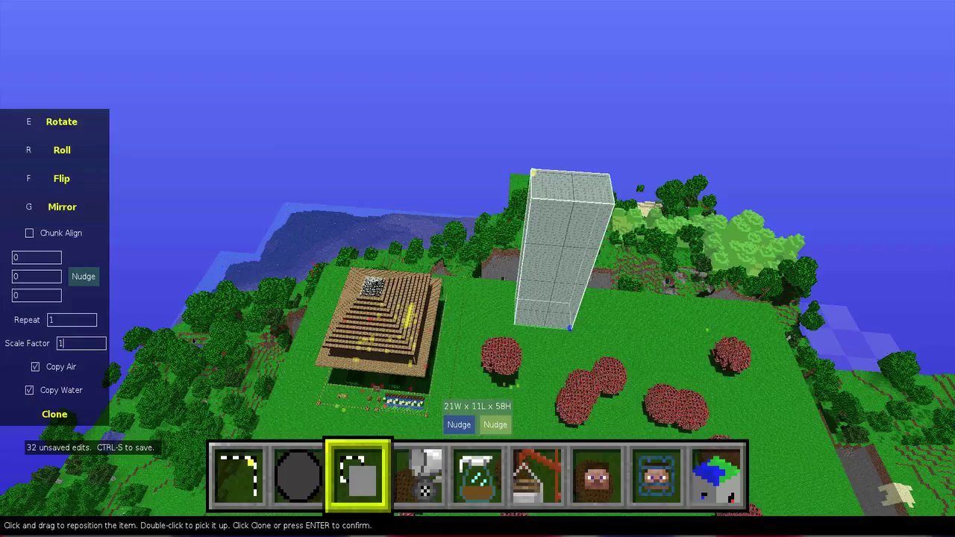
pyautogui.press('d')
pyautogui.press('w')
pyautogui.moveTo(375, 265)
pyautogui.mouseDown()
pyautogui.moveTo(464, 280)
pyautogui.moveTo(487, 272)
pyautogui.mouseUp()
pyautogui.press('a')
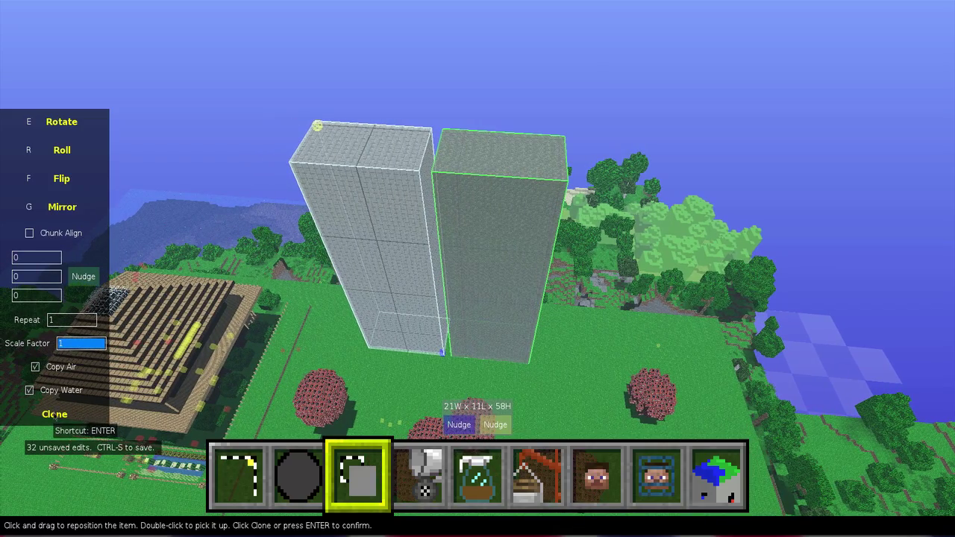
pyautogui.click(55, 415)
# Step: Clear the selection around the cloned stone tower
pyautogui.press('w')
pyautogui.press('a')
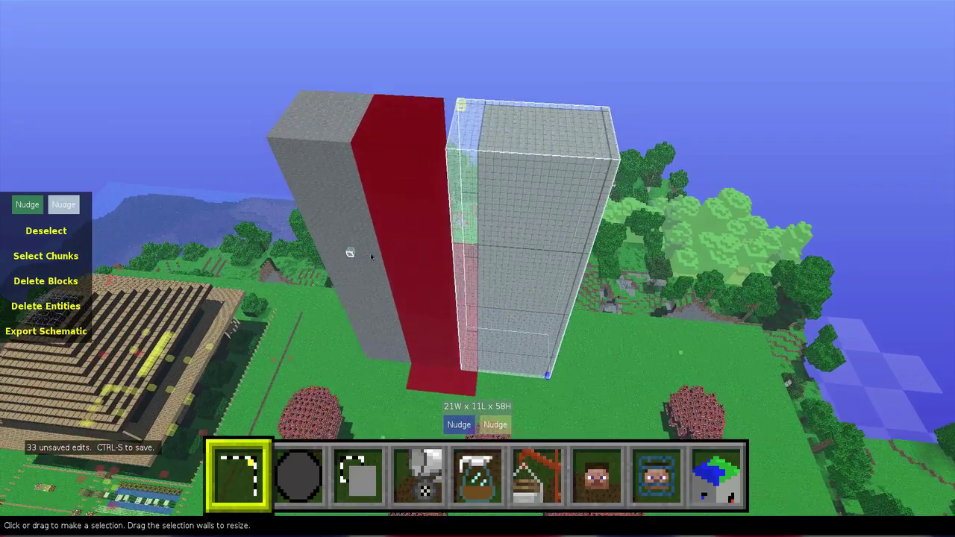
pyautogui.press('w')
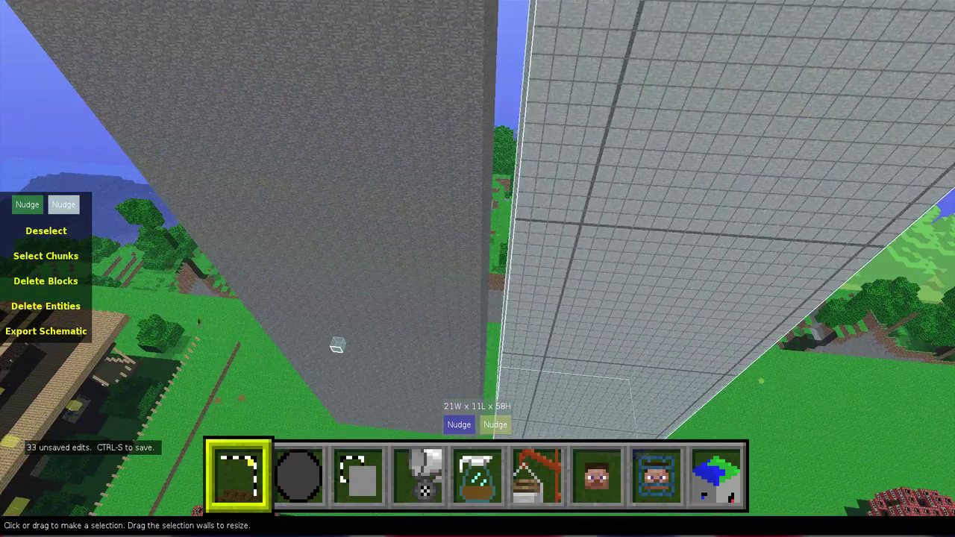
pyautogui.press('s')
pyautogui.click(52, 231)
# Step: Examine the twin stone towers, the TNT spheres and the house from several sides and from above
pyautogui.press('w')
pyautogui.press('a')
pyautogui.press('space')
pyautogui.rightClick(782, 360)
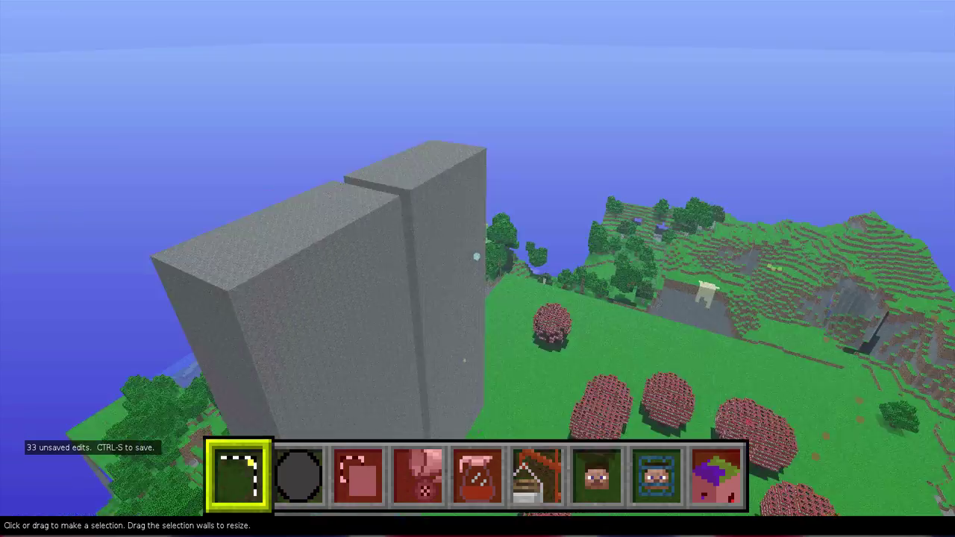
pyautogui.press('w')
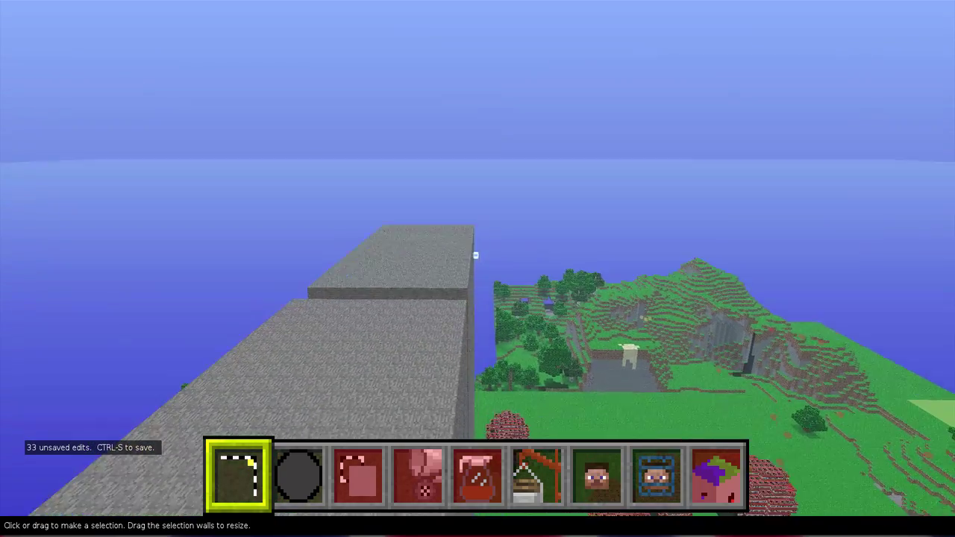
pyautogui.press('d')
pyautogui.press('s')
pyautogui.press('j')
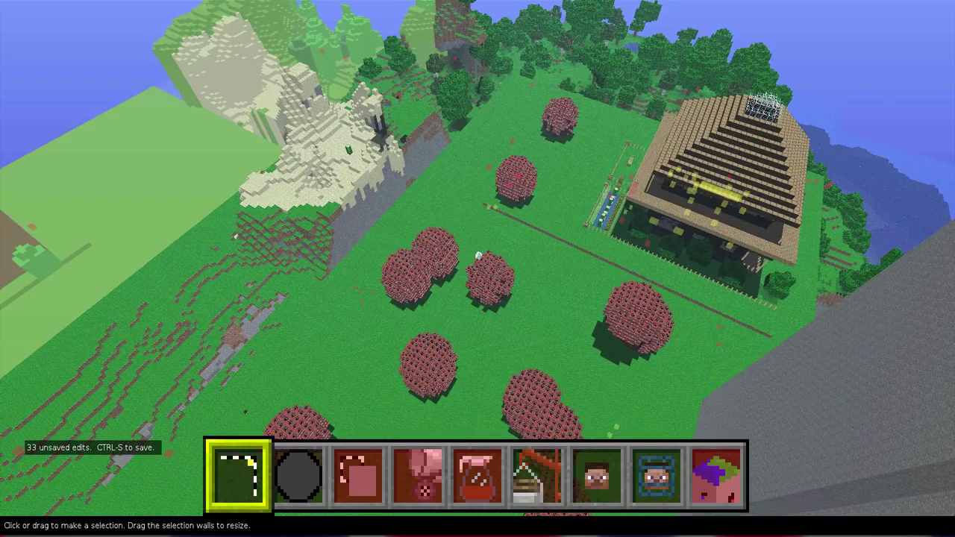
pyautogui.press('i')
pyautogui.press('a')
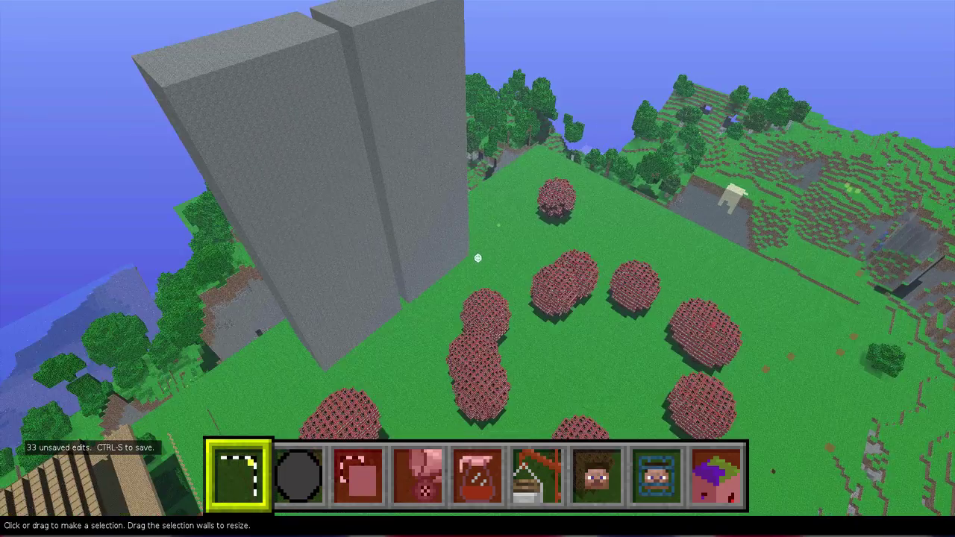
pyautogui.press('l')
pyautogui.press('k')
pyautogui.press('j')
pyautogui.press('i')
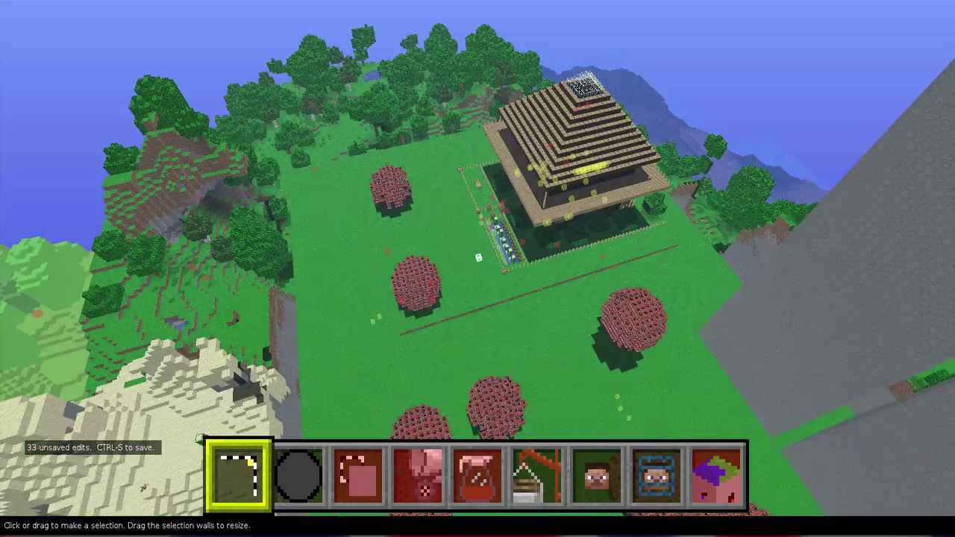
pyautogui.press('s')
pyautogui.press('j')
pyautogui.press('l')
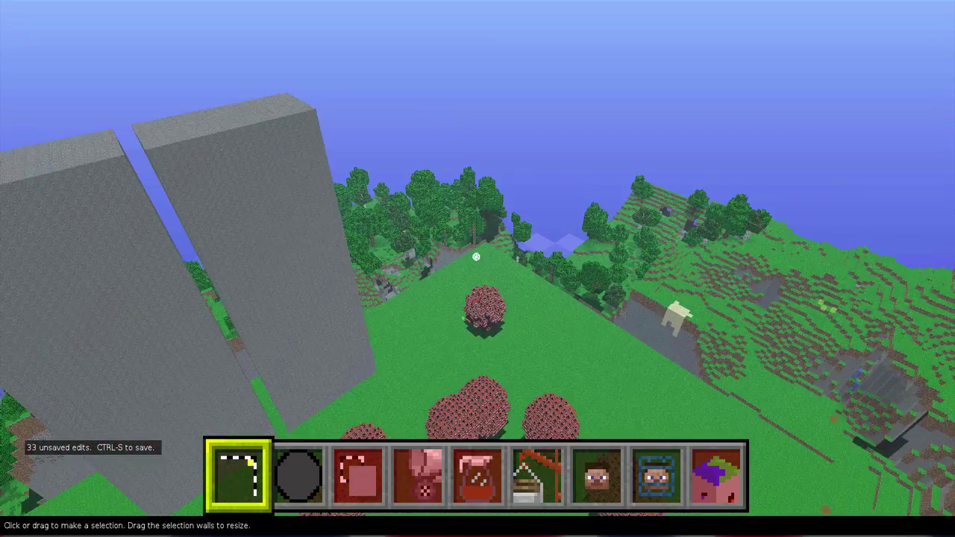
pyautogui.press('j')
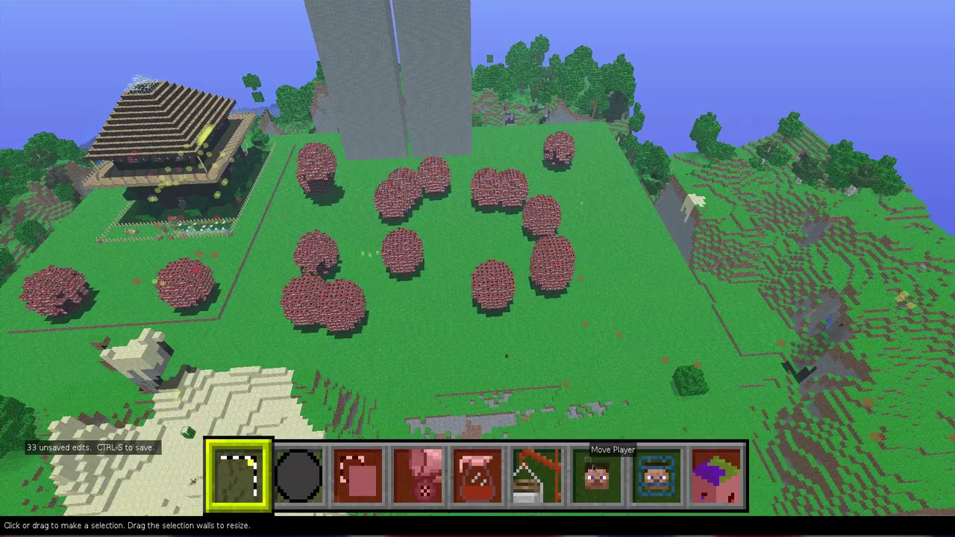
pyautogui.press('j')
# Step: Move the player onto the grass beside the dirt ledge near the house and save the world
pyautogui.click(596, 474)
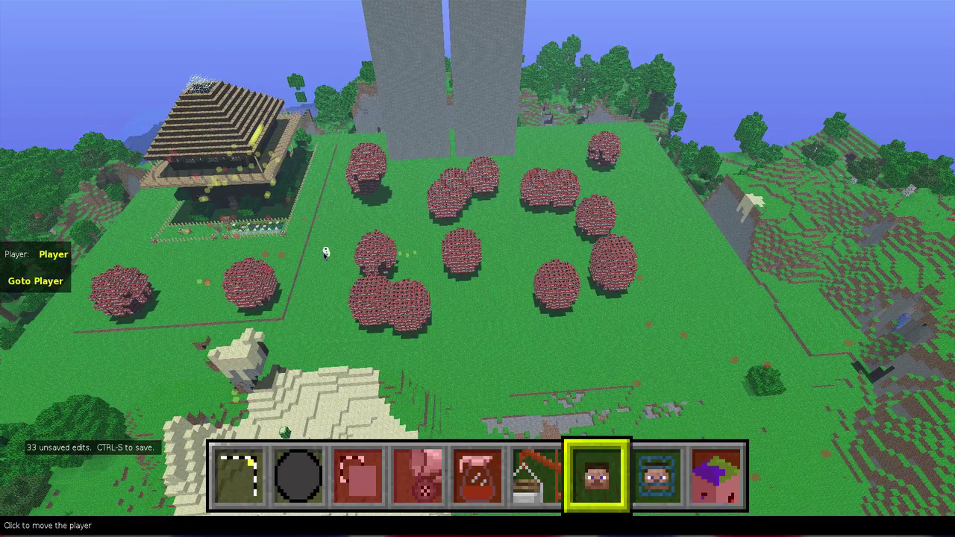
pyautogui.click(36, 282)
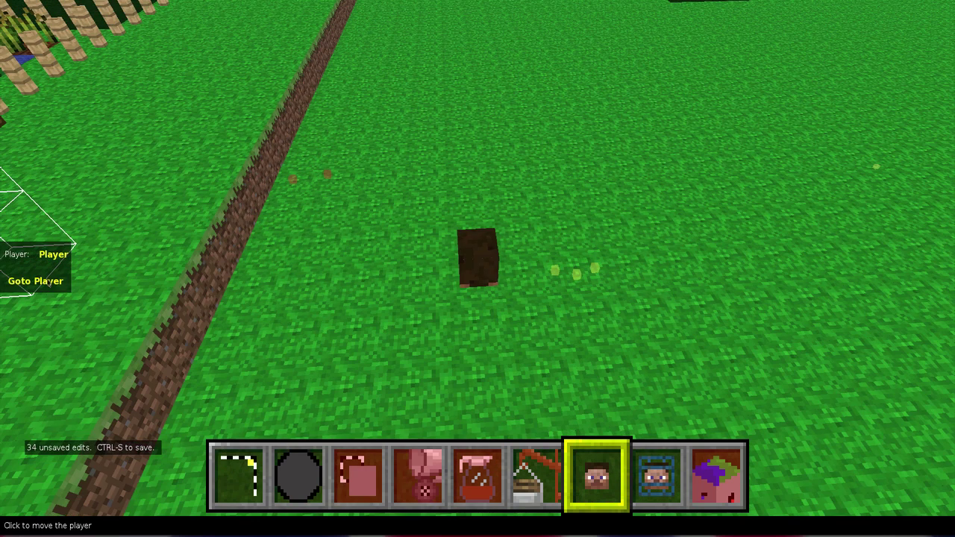
pyautogui.press('Escape')
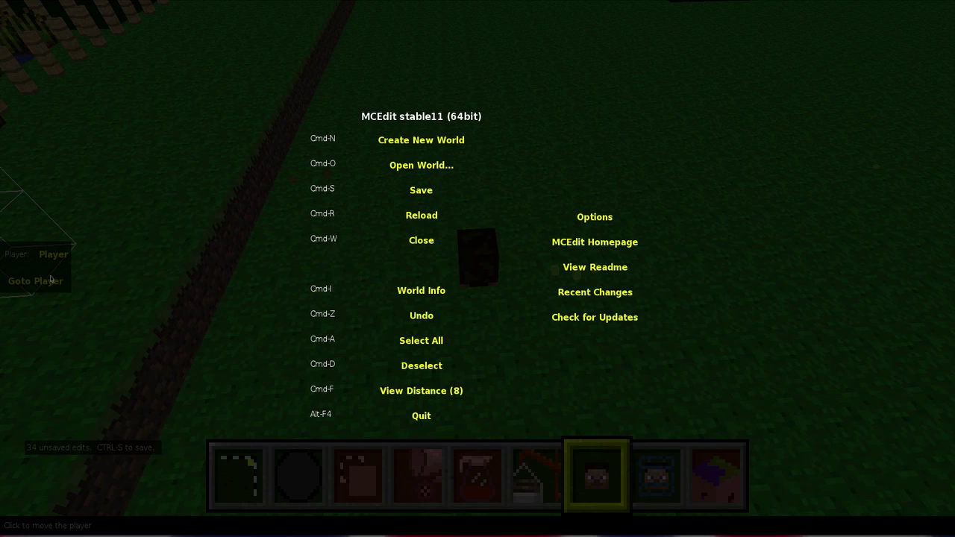
pyautogui.press('Escape')
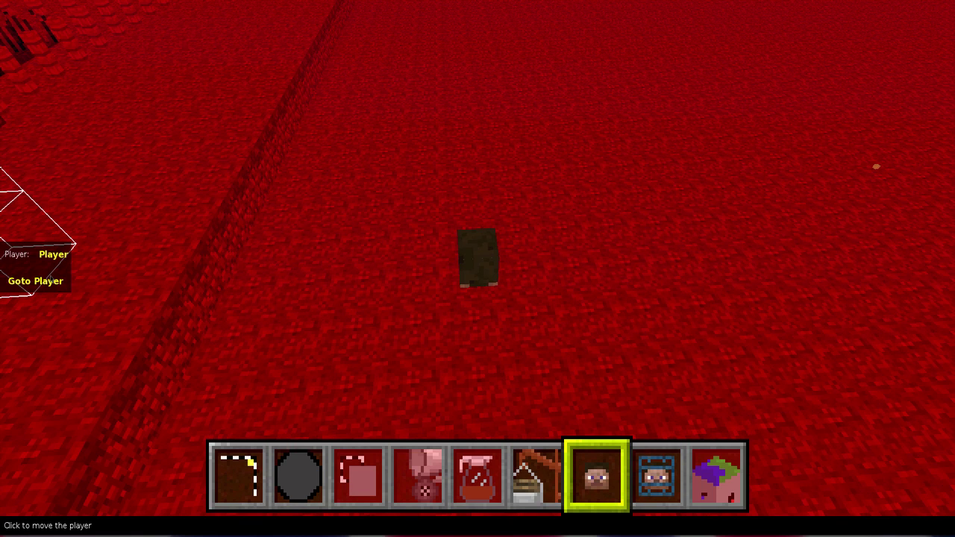
# Step: Inspect the saved world from above, covering the house, the TNT spheres and the stone towers
pyautogui.rightClick(146, 194)
pyautogui.press('s')
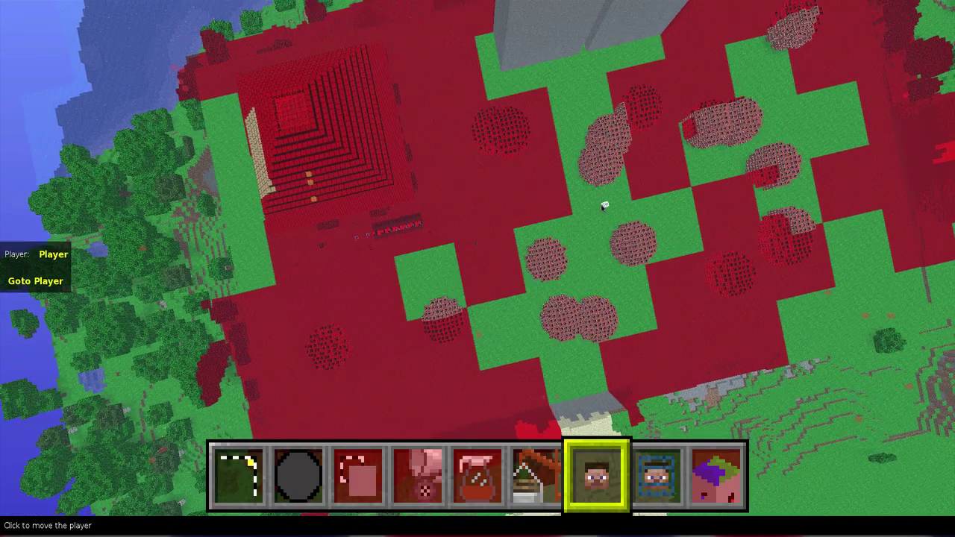
pyautogui.press('s')
pyautogui.press('d')
pyautogui.press('w')
pyautogui.press('a')
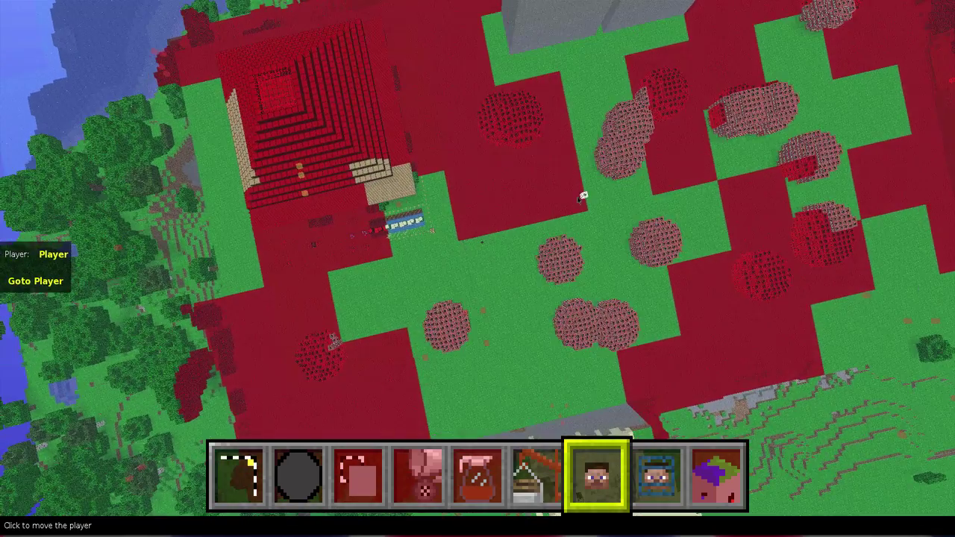
pyautogui.press('d')
pyautogui.press('d')
pyautogui.press('w')
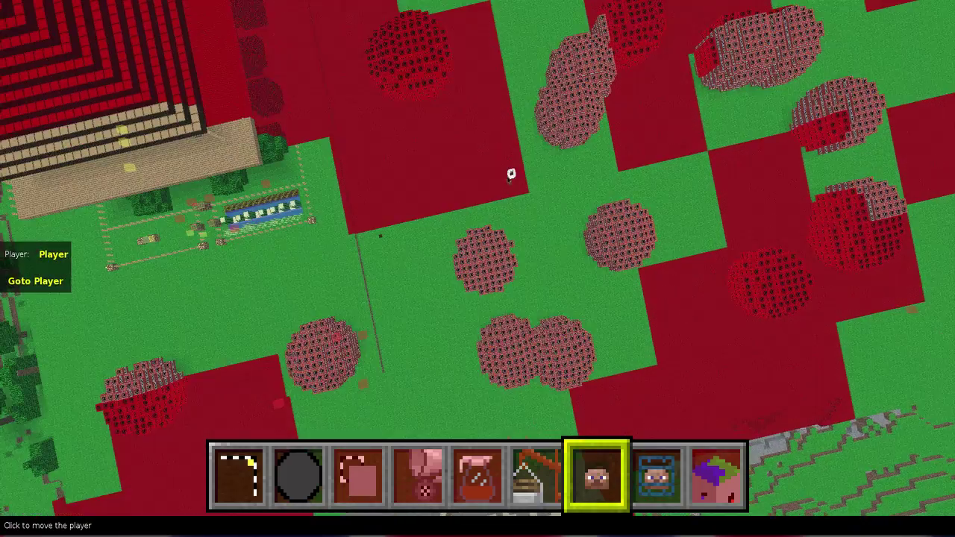
pyautogui.press('s')
pyautogui.press('s')
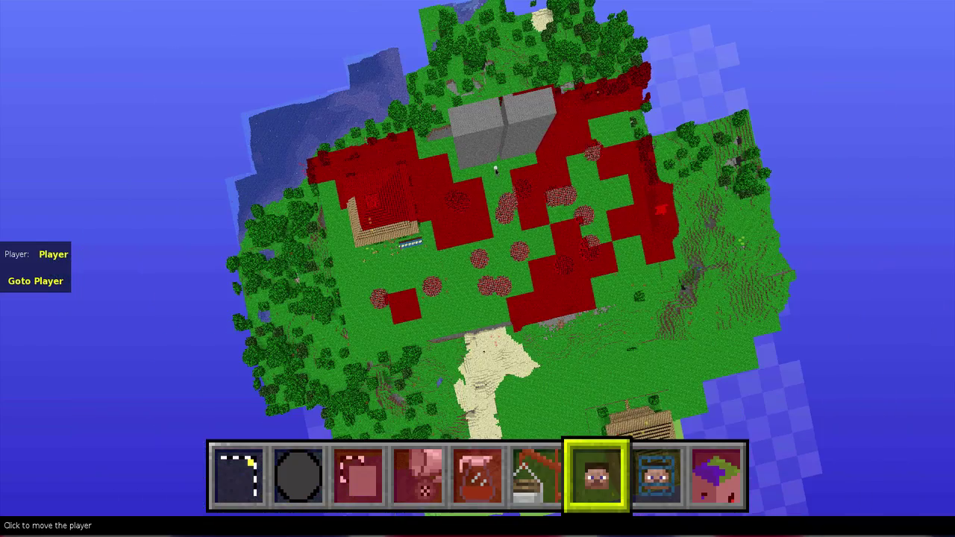
pyautogui.press('w')
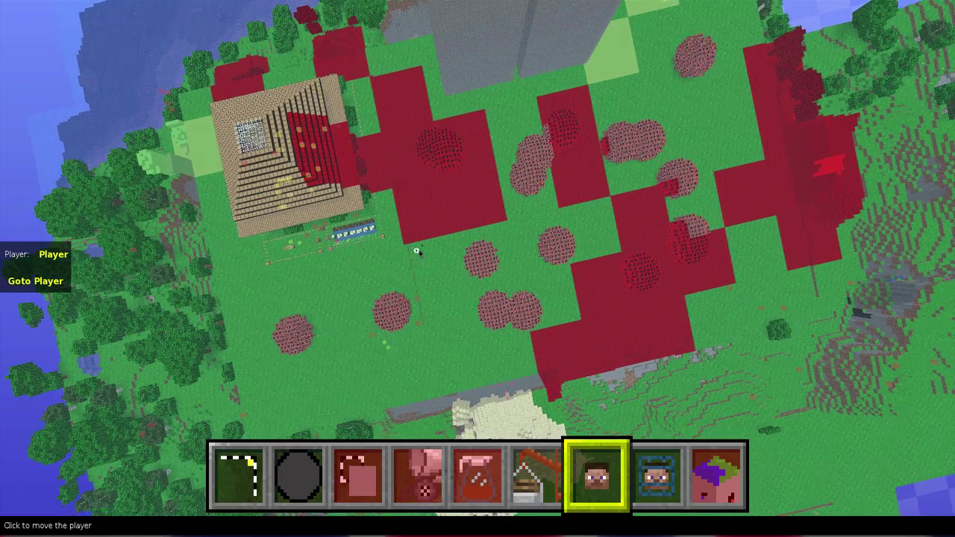
pyautogui.press('w')
pyautogui.click(420, 245)
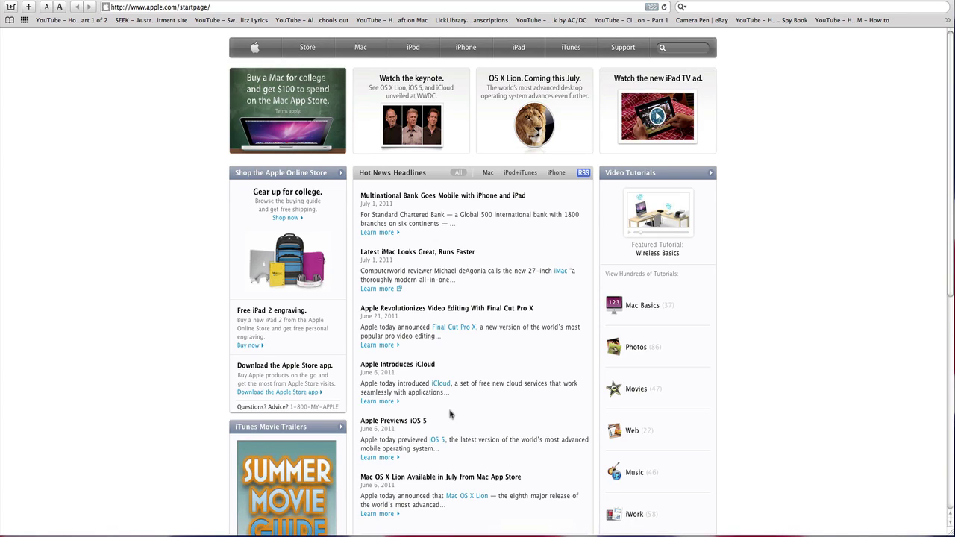
# Step: Switch to Minecraft, log in with the remembered account and open the singleplayer world MCEDIT
pyautogui.click(511, 534)
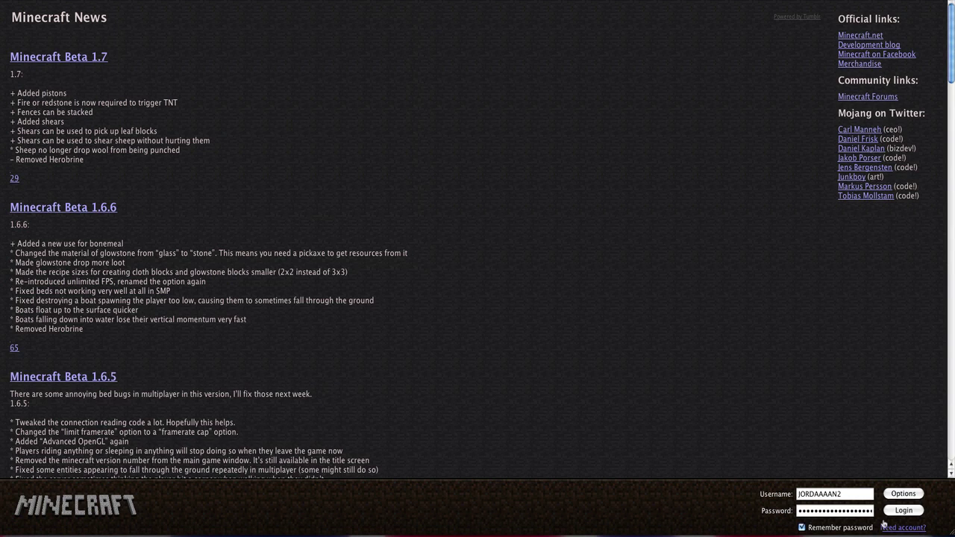
pyautogui.click(897, 513)
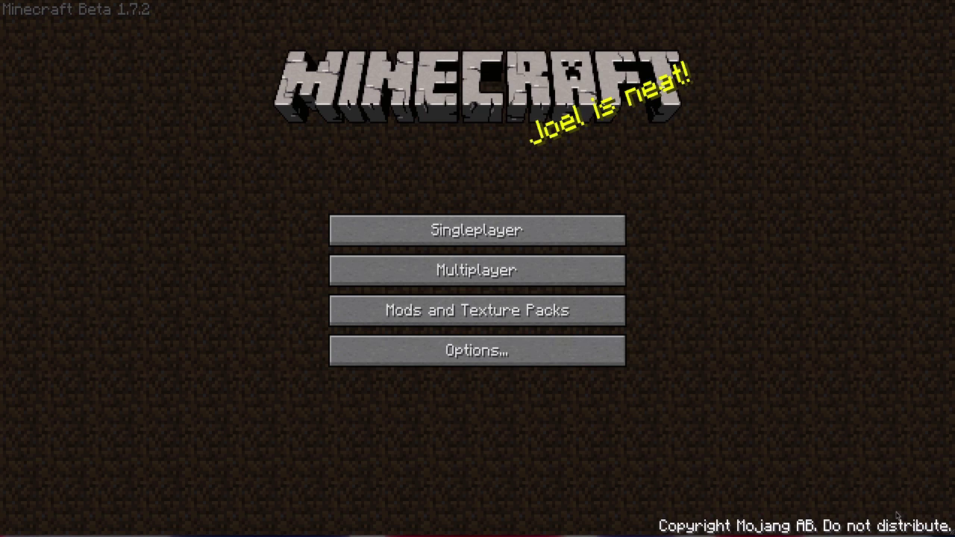
pyautogui.click(524, 240)
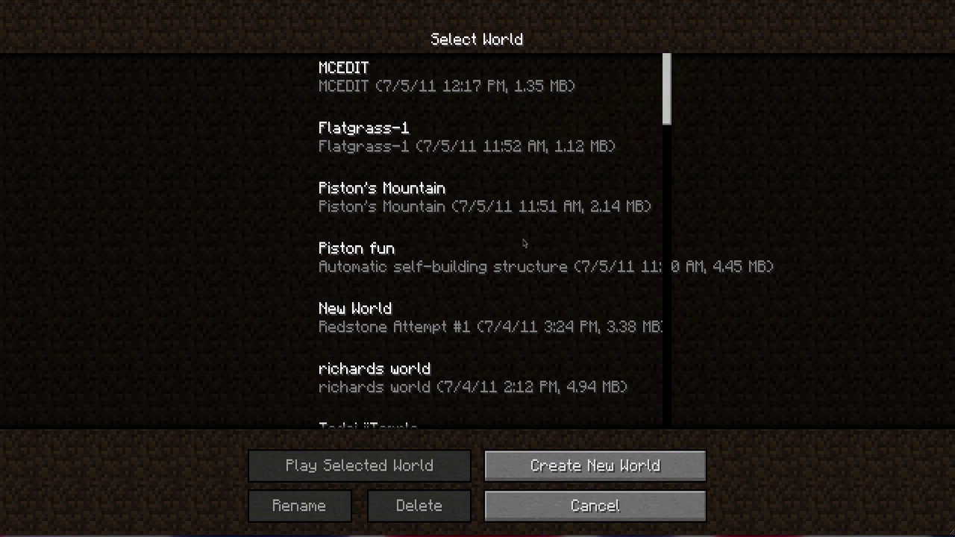
pyautogui.doubleClick(388, 99)
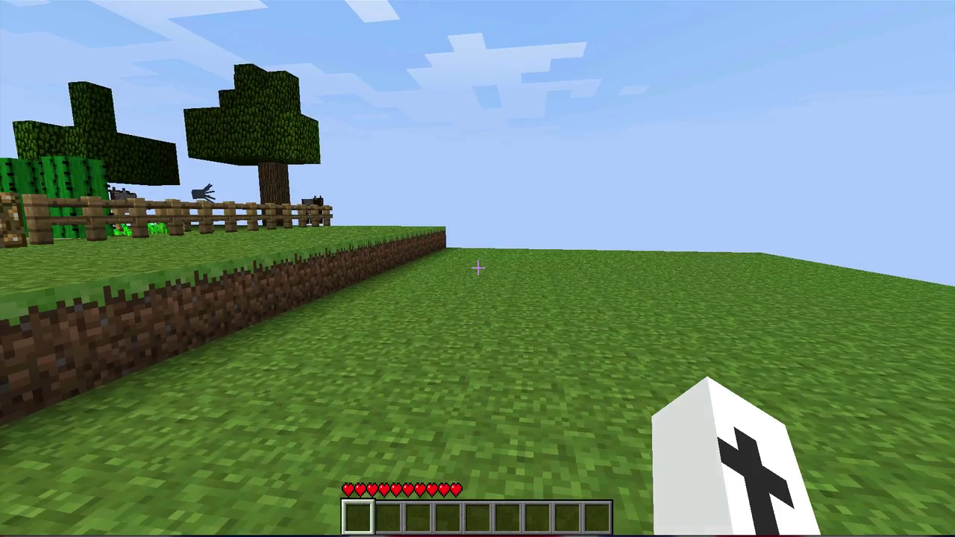
# Step: Walk along the dirt ledge toward the TNT sphere to view the edits in the game
pyautogui.press('w')
pyautogui.press('w')
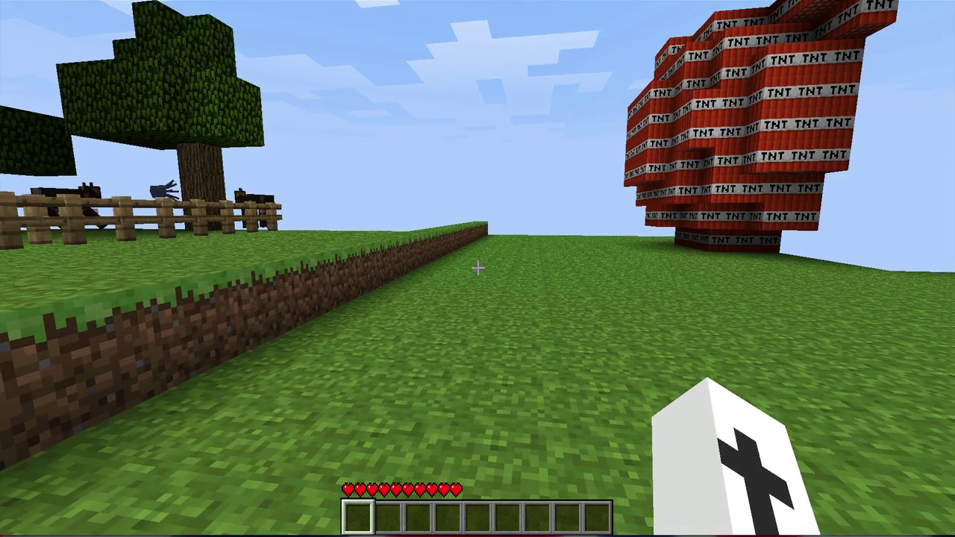
pyautogui.press('s')
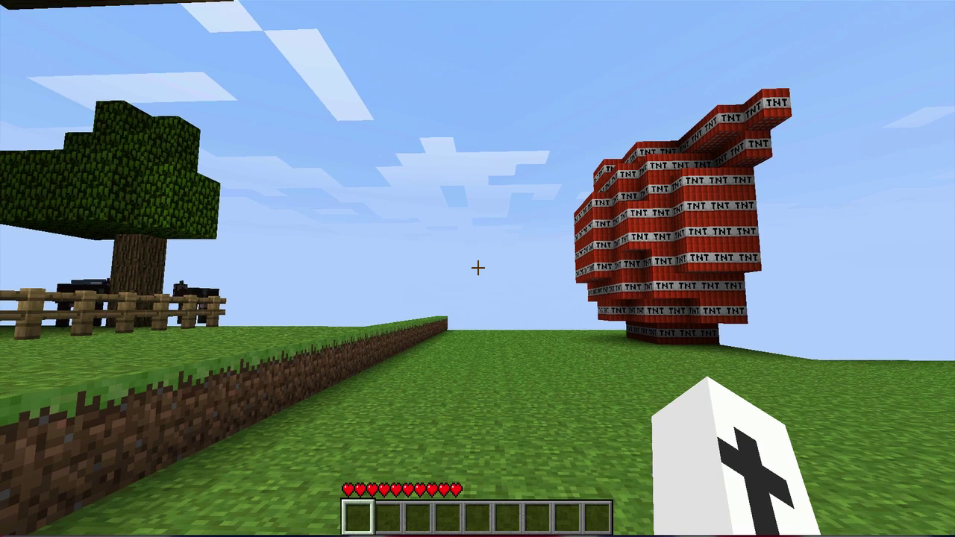
# Step: Review the game's video settings and return to the game menu
pyautogui.press('Escape')
pyautogui.click(477, 279)
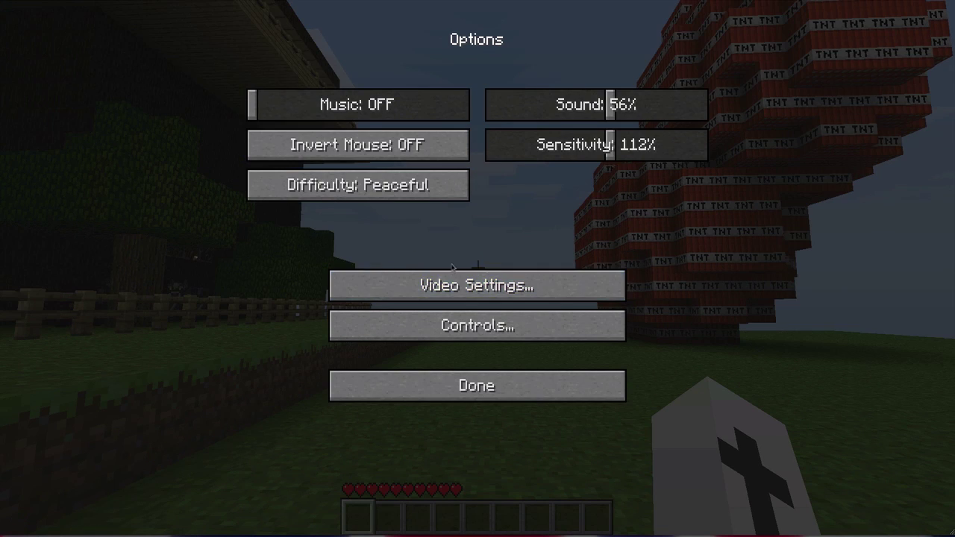
pyautogui.click(467, 289)
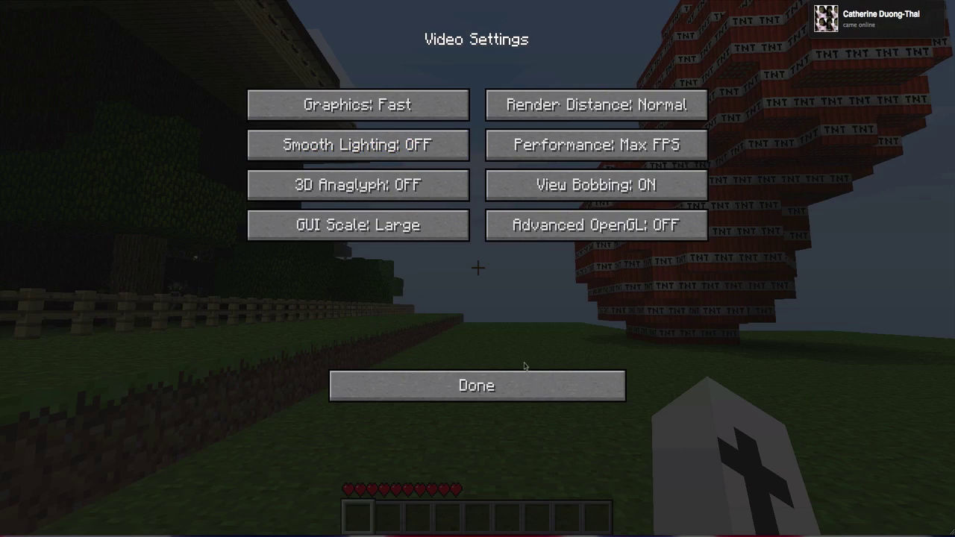
pyautogui.click(616, 399)
pyautogui.click(520, 385)
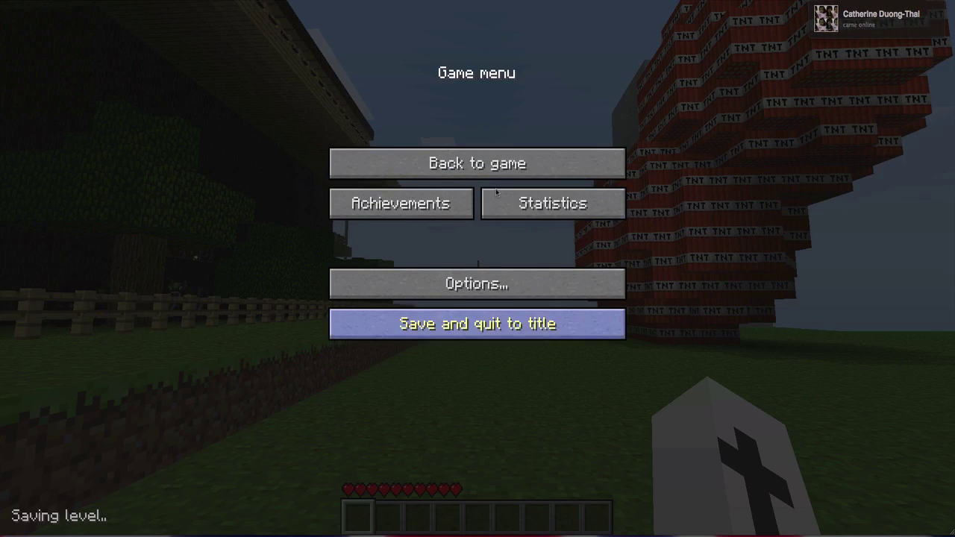
# Step: Resume the game and walk past the stacked TNT spheres to the stone towers, examining their height and the connecting wall
pyautogui.click(496, 174)
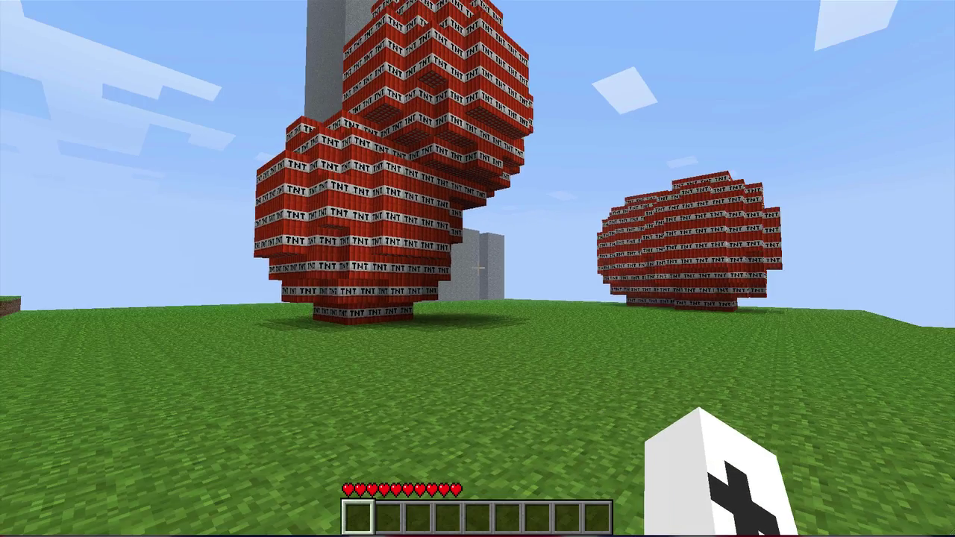
pyautogui.press('w')
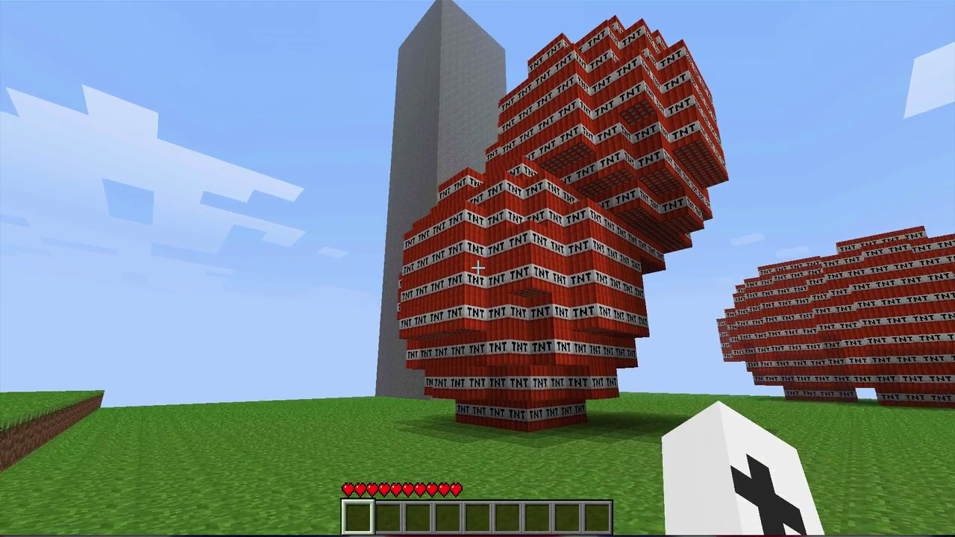
pyautogui.press('w')
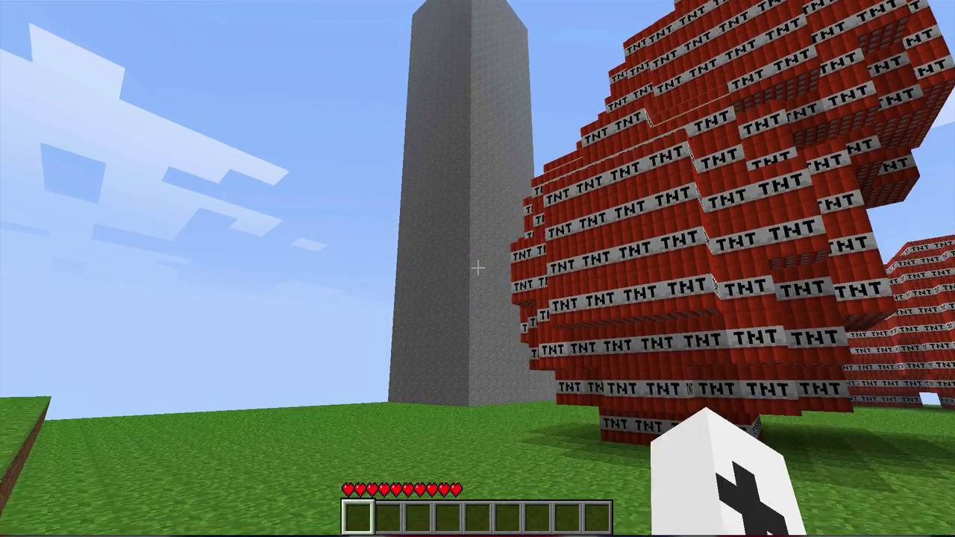
pyautogui.press('w')
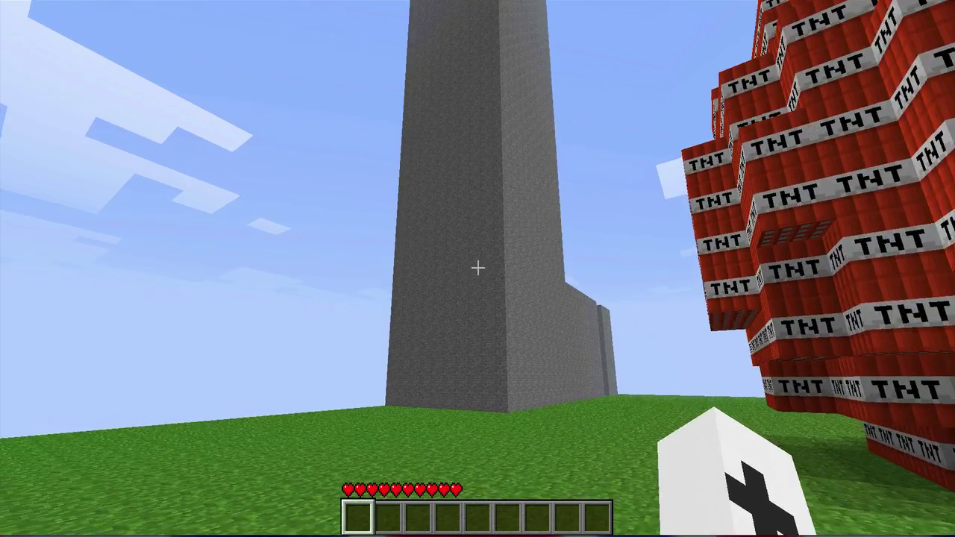
pyautogui.press('w')
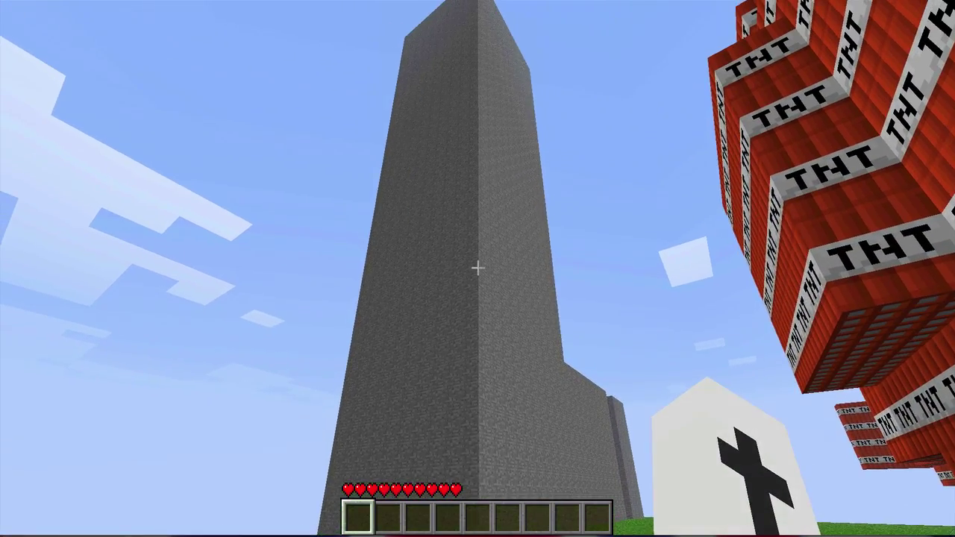
pyautogui.press('w')
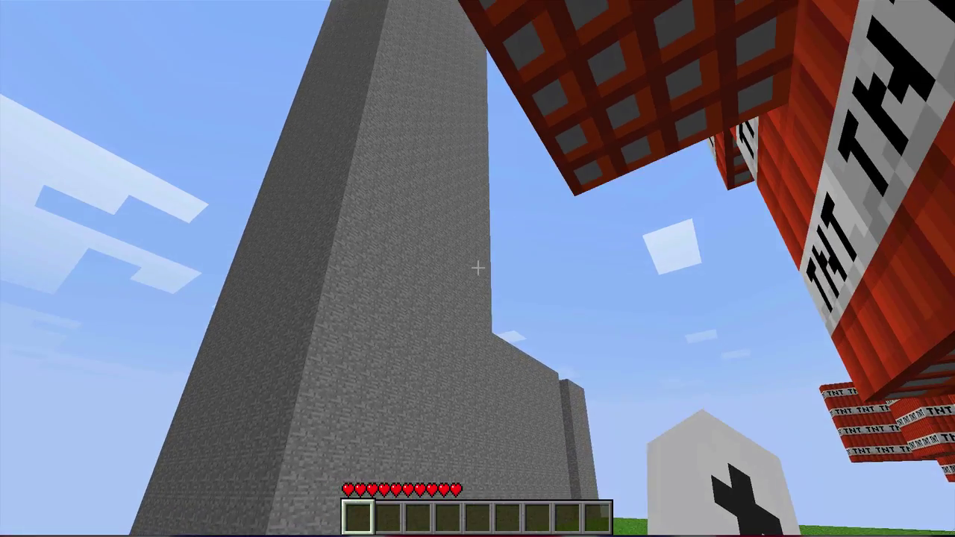
pyautogui.press('w')
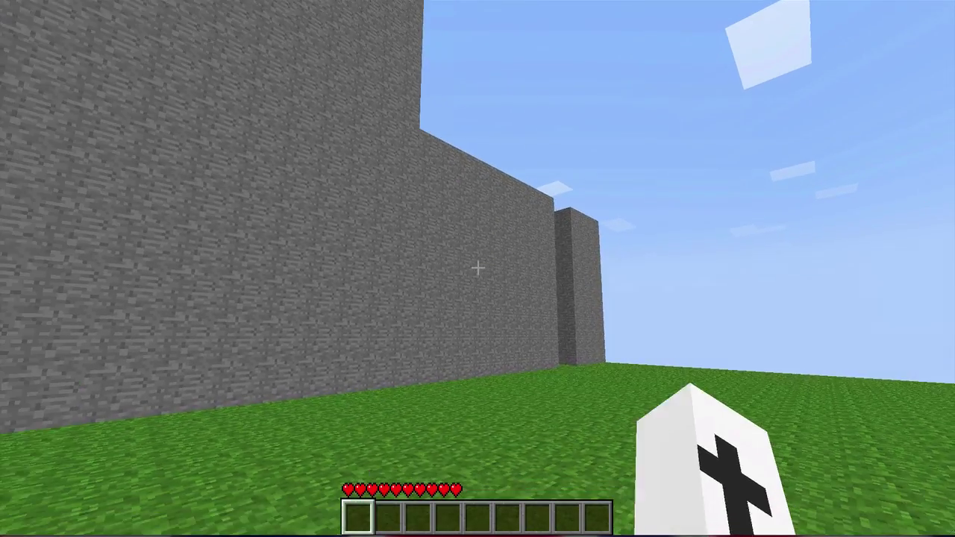
pyautogui.press('w')
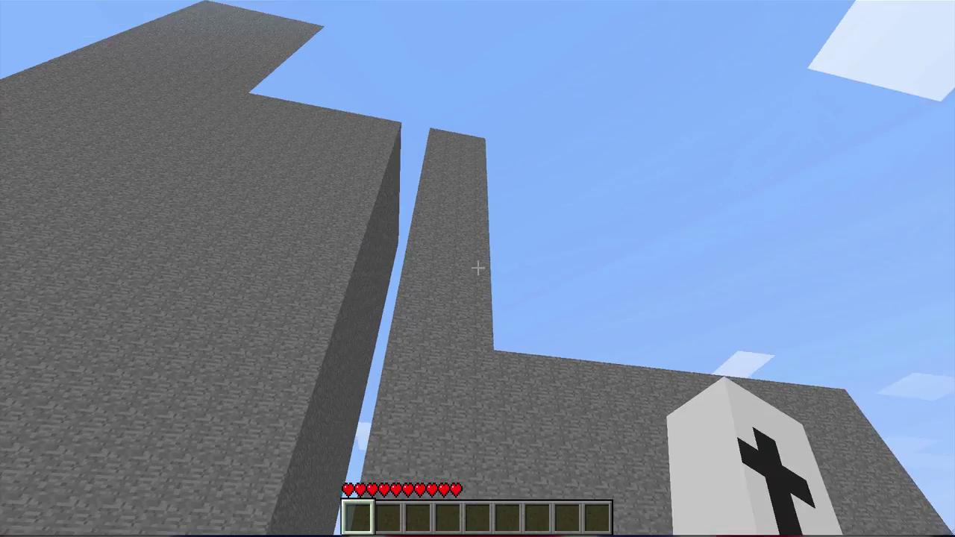
# Step: Turn back from the stone towers and walk along the wall toward the TNT spheres in front of the imported house
pyautogui.press('w')
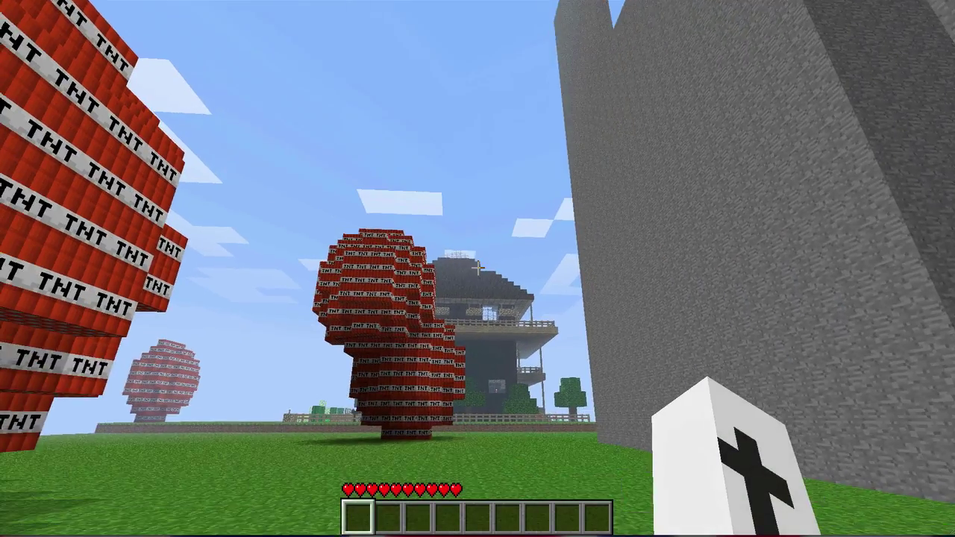
pyautogui.press('w')
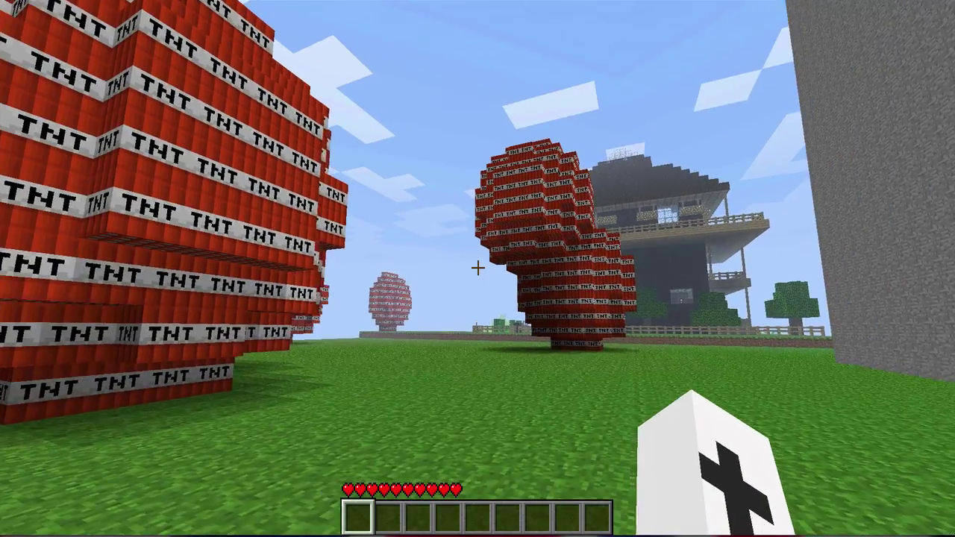
pyautogui.press('w')
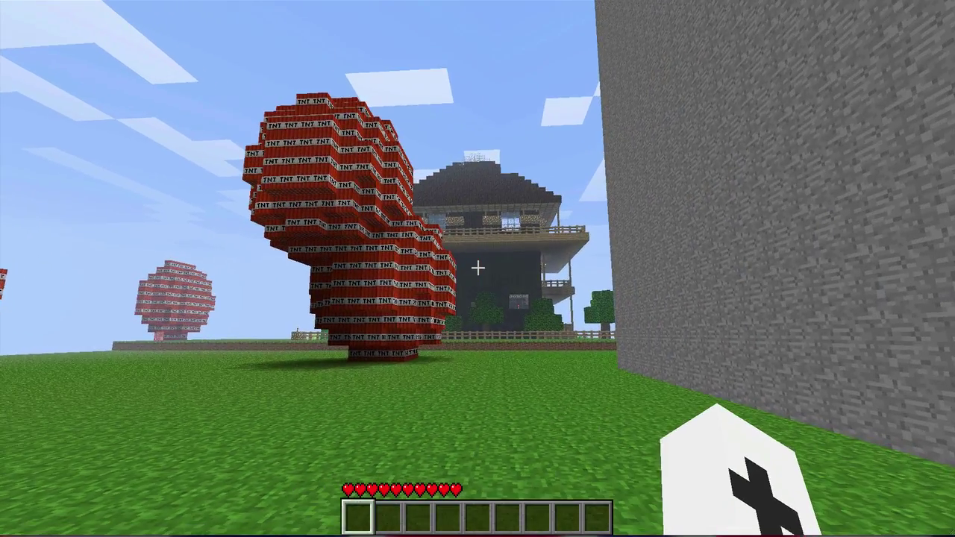
pyautogui.press('w')
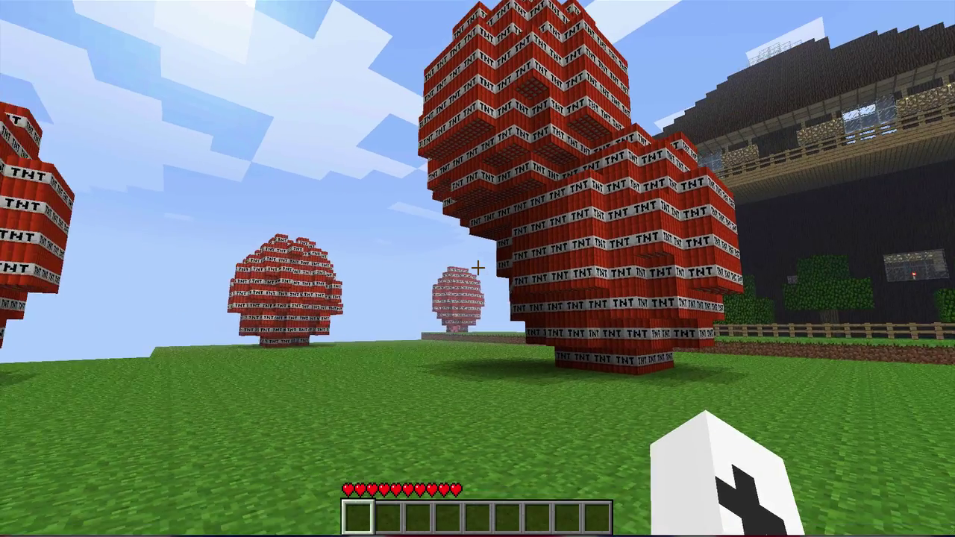